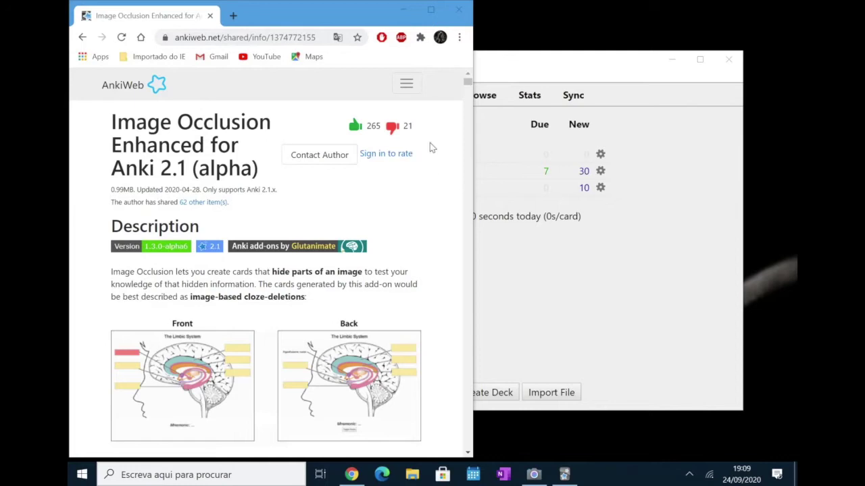
drag(466, 88, 466, 114)
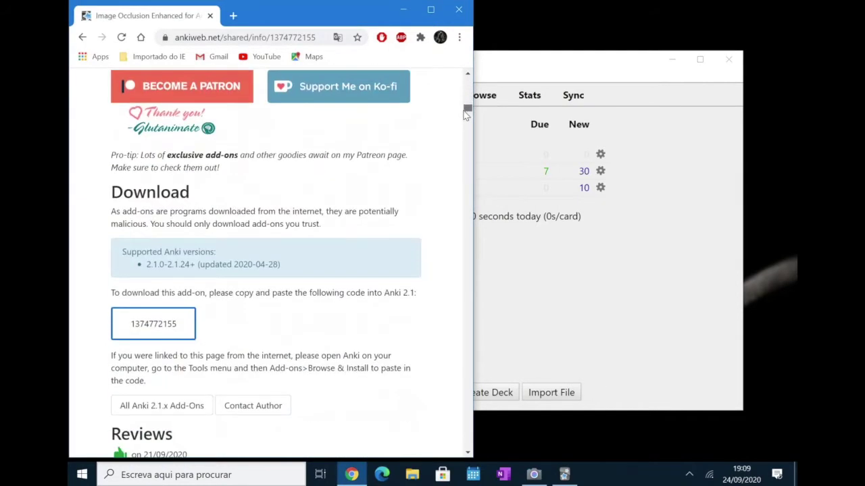
click(156, 326)
key(ctrl+c)
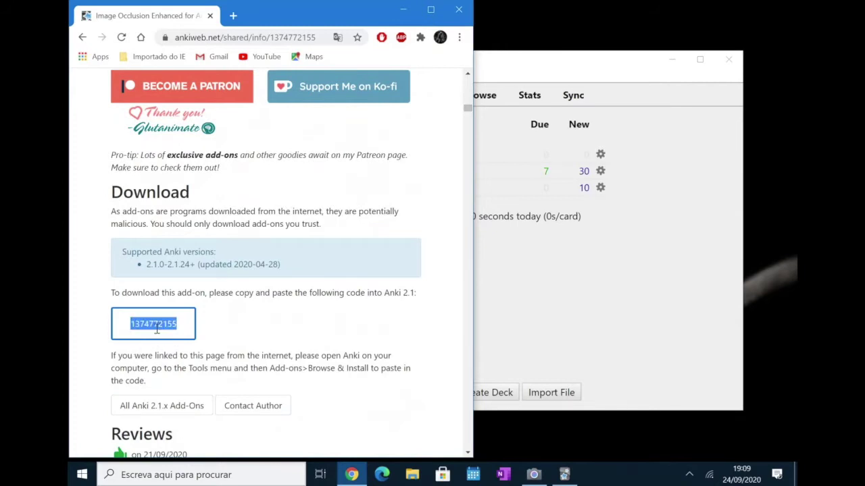
click(428, 207)
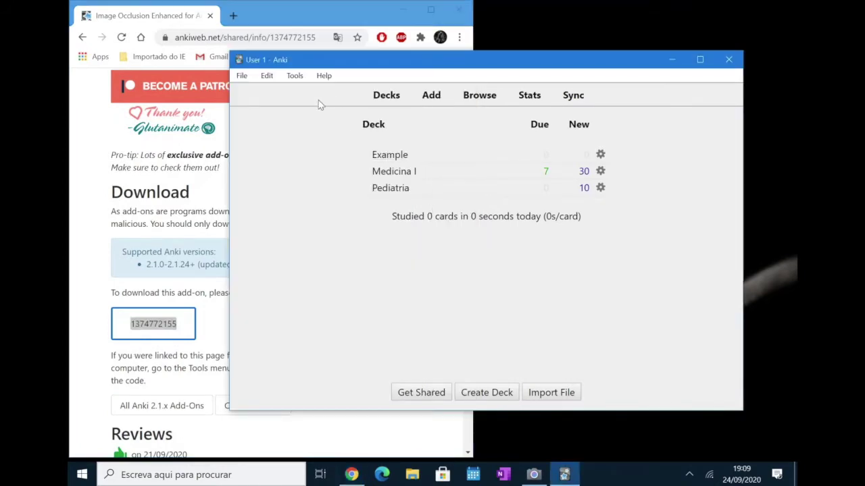
click(293, 75)
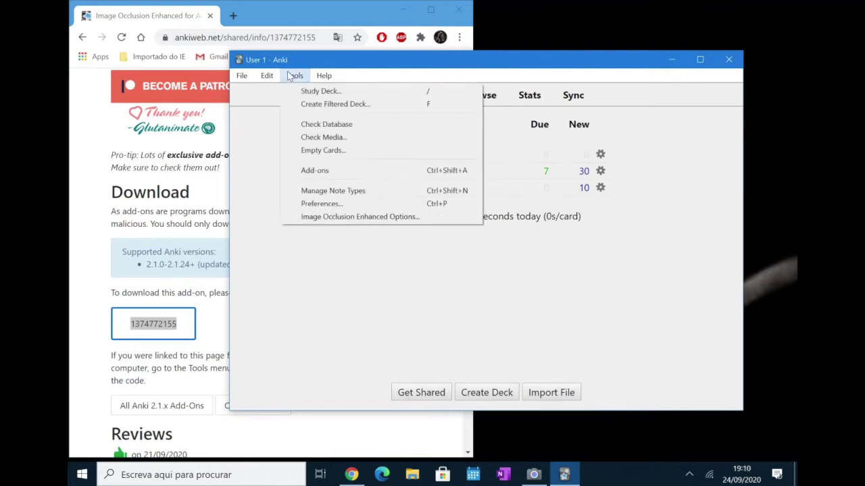
click(315, 170)
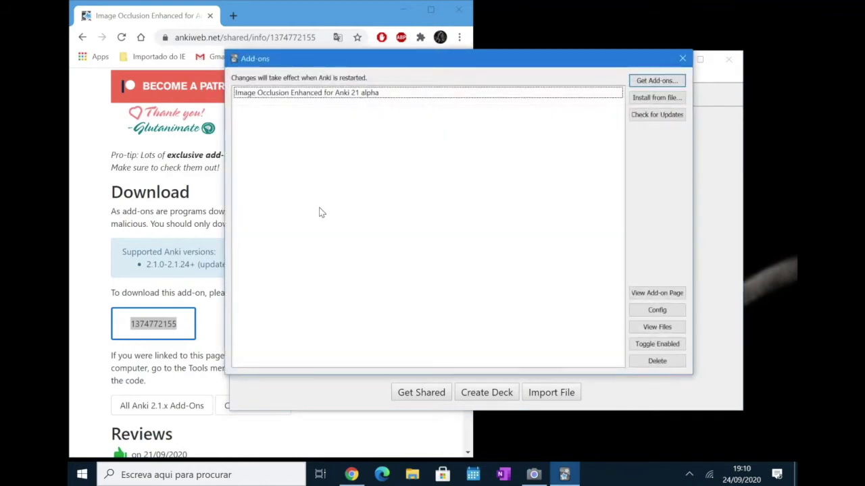
click(656, 80)
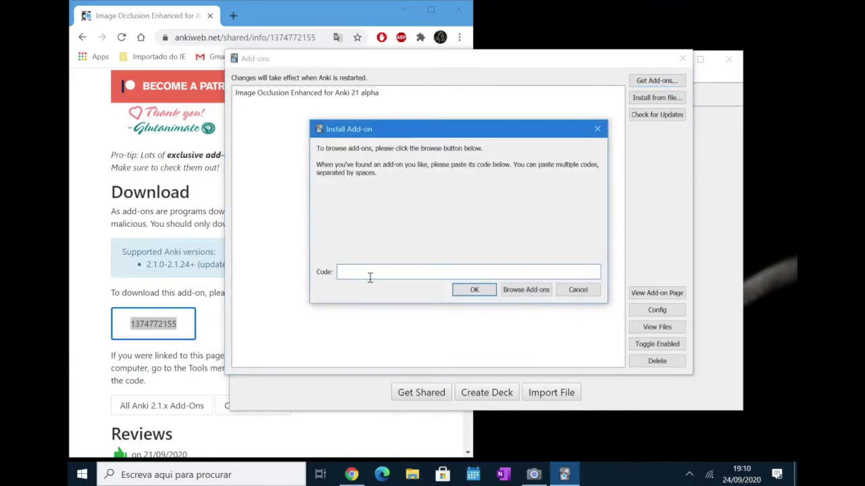
key(ctrl+v)
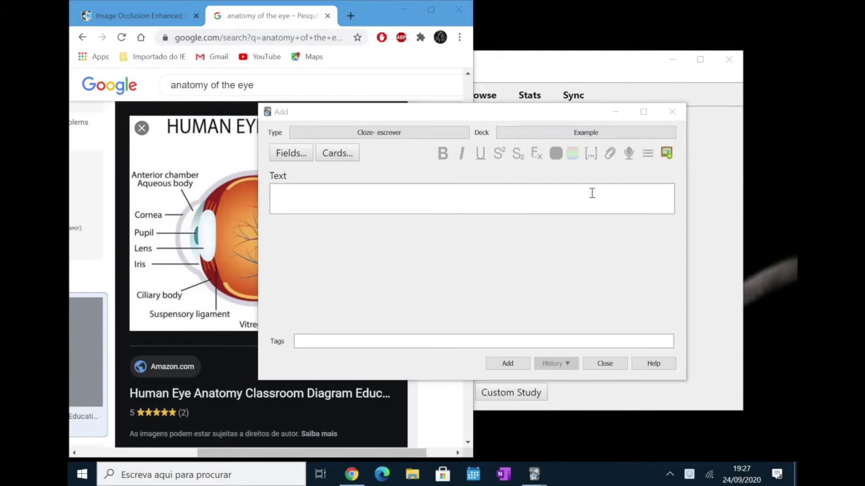
Copy the Human Eye Anatomy image from Google and load it into the Image Occlusion editor.
click(666, 154)
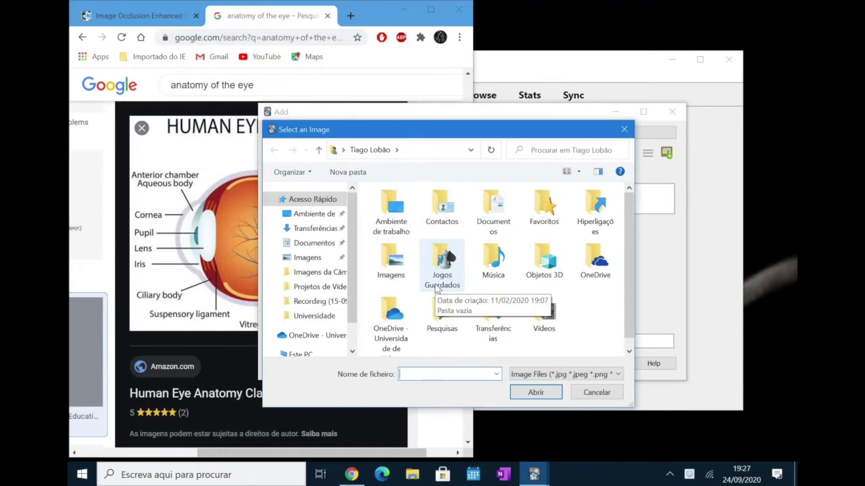
click(596, 392)
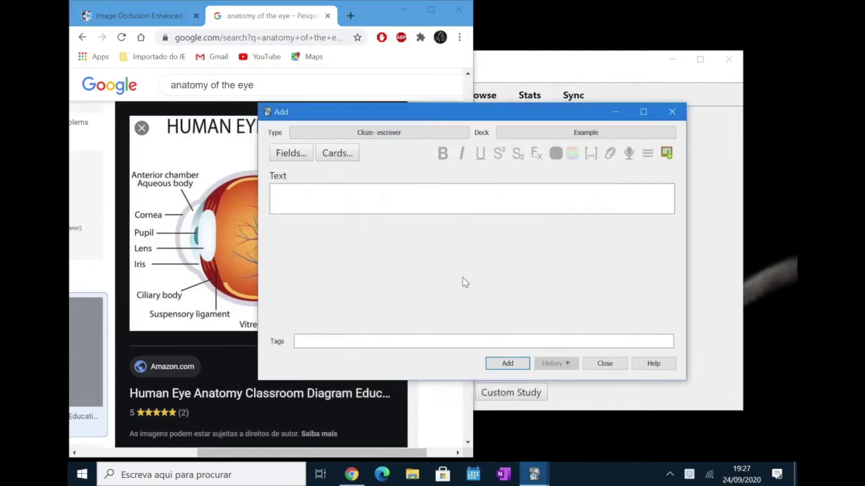
click(378, 11)
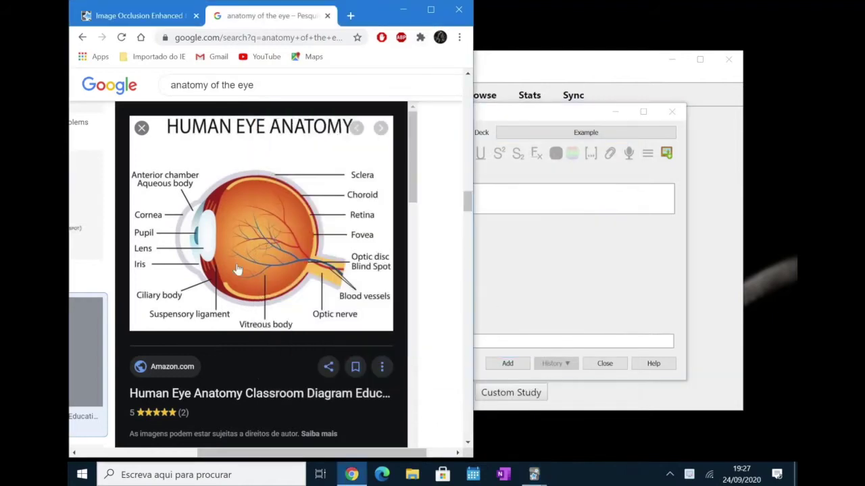
right_click(280, 216)
click(307, 351)
click(547, 267)
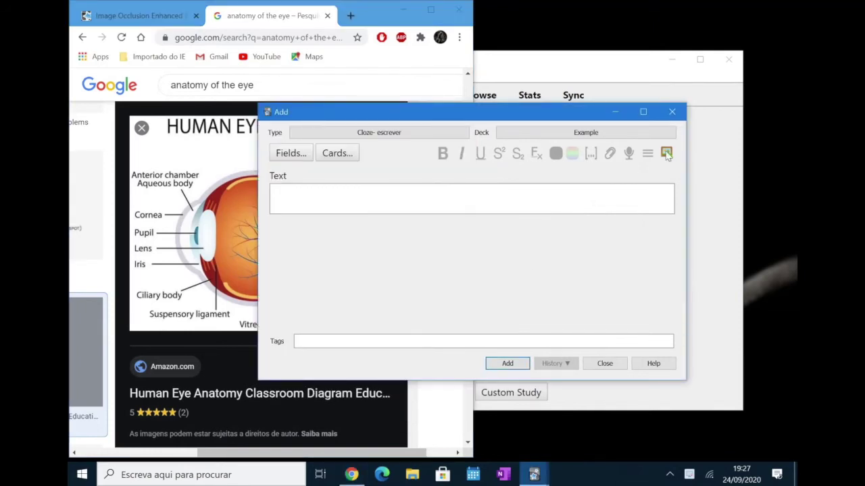
click(666, 154)
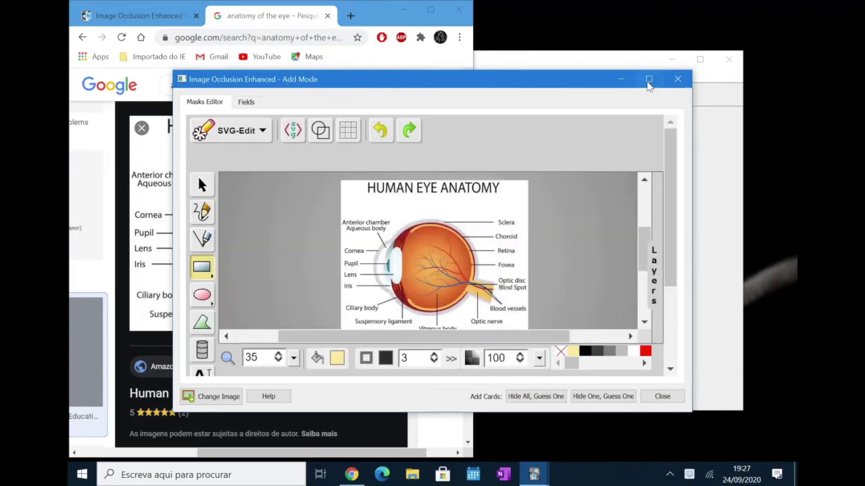
Maximize and fit the eye diagram, then mask the right-side labels from Sclera to Blood vessels.
click(648, 80)
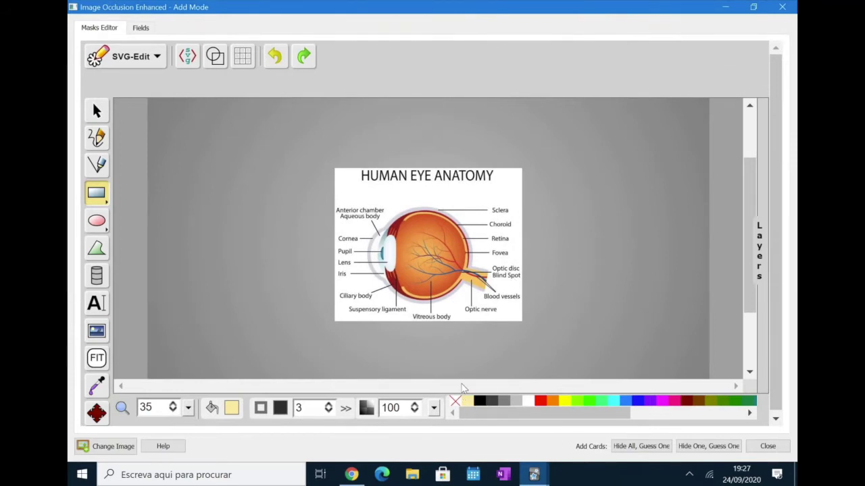
scroll(463, 388, up, 6)
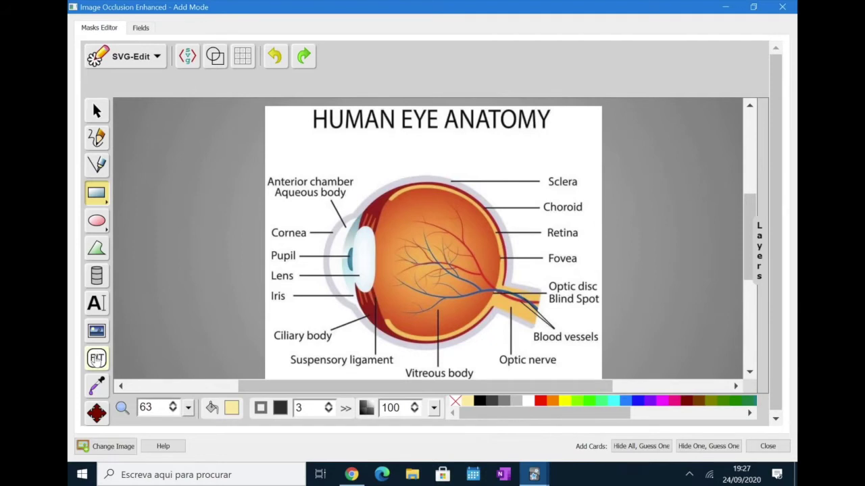
click(97, 359)
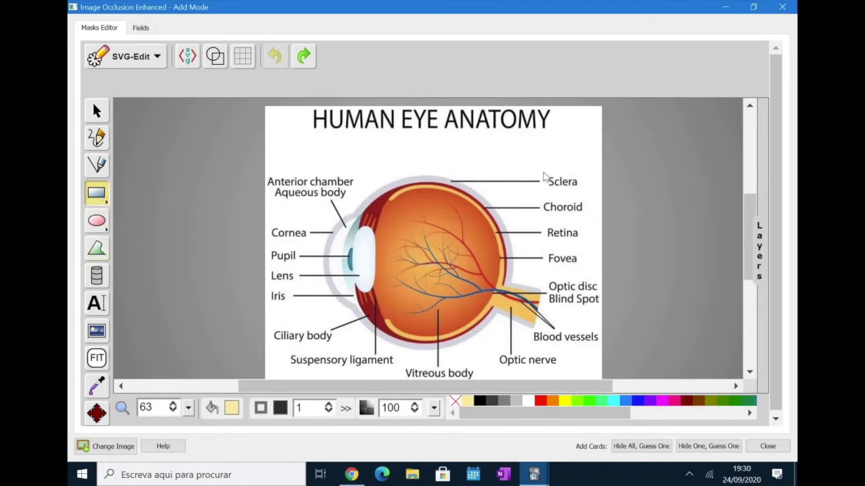
mouse_move(543, 172)
mouse_down()
mouse_move(581, 192)
mouse_move(590, 216)
mouse_move(573, 238)
mouse_move(585, 245)
mouse_move(548, 261)
mouse_move(585, 268)
mouse_move(558, 291)
mouse_move(601, 306)
mouse_up()
drag(532, 345, 599, 331)
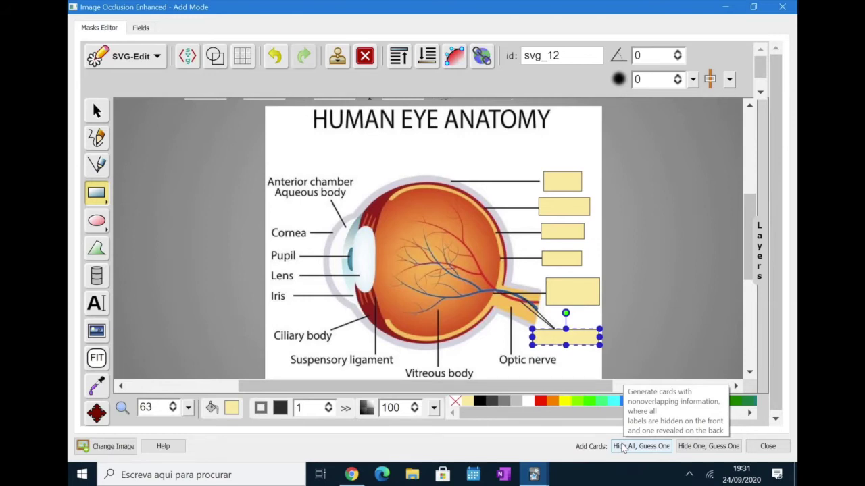
Generate Hide All, Guess One cards and list them under the Example deck in the browser.
click(623, 446)
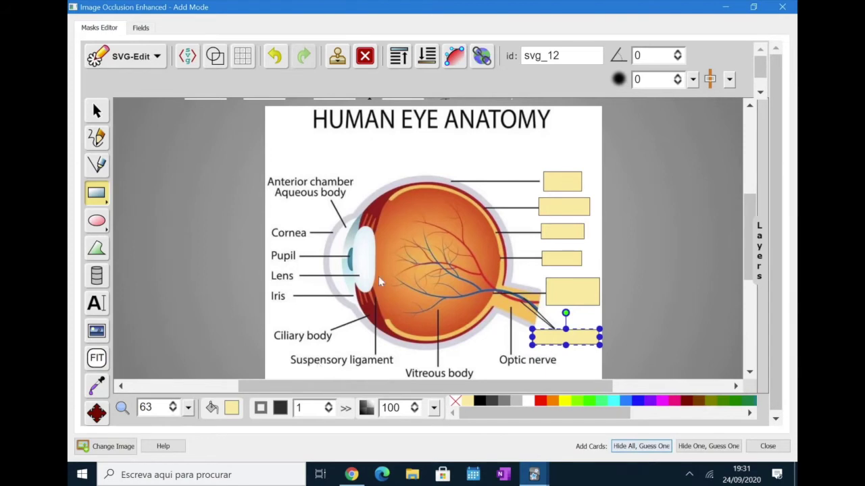
click(782, 6)
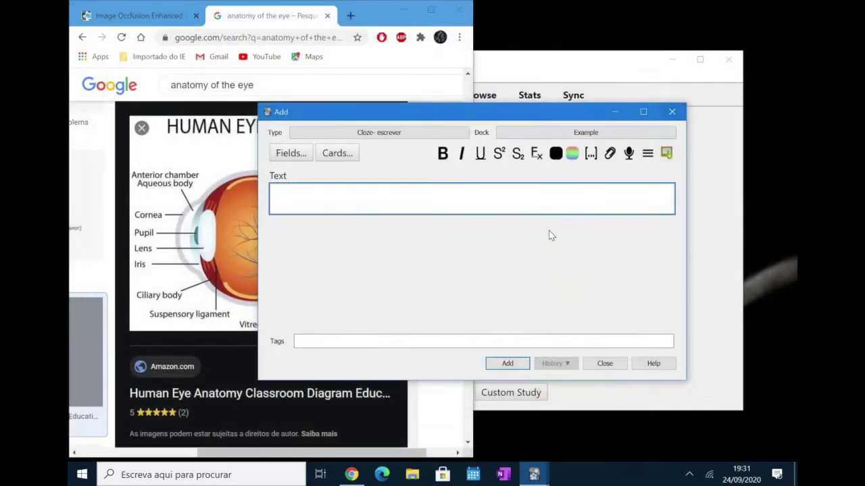
click(565, 74)
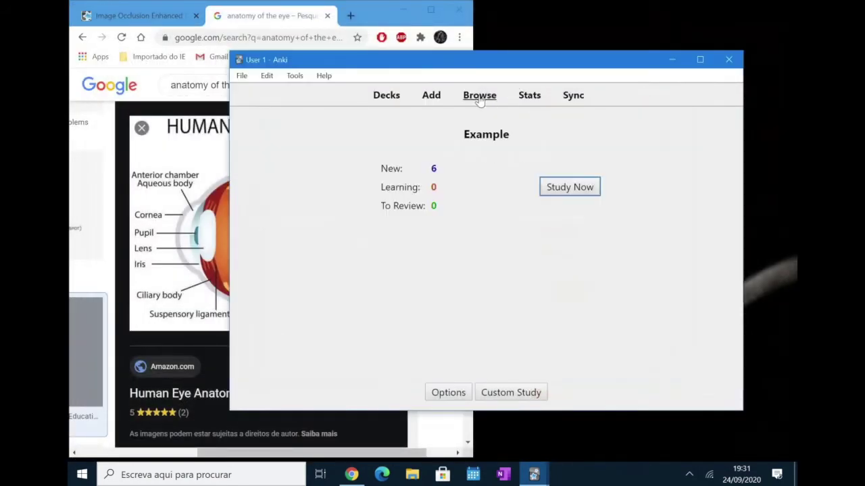
click(479, 97)
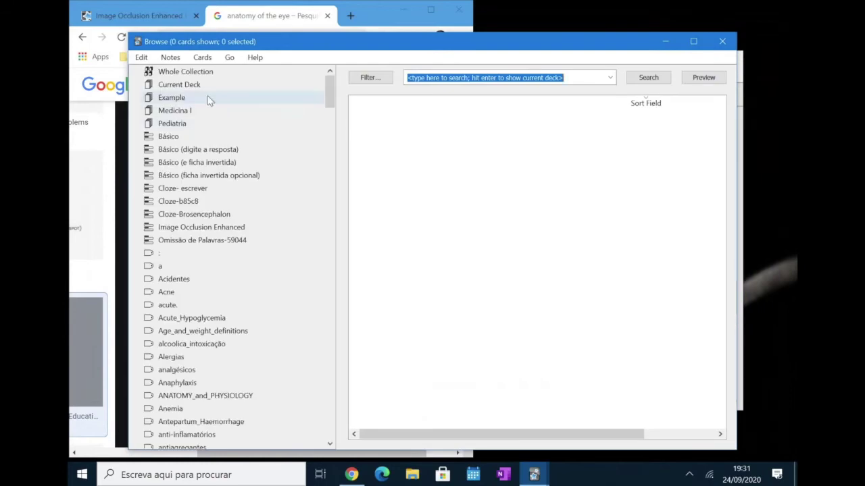
click(207, 97)
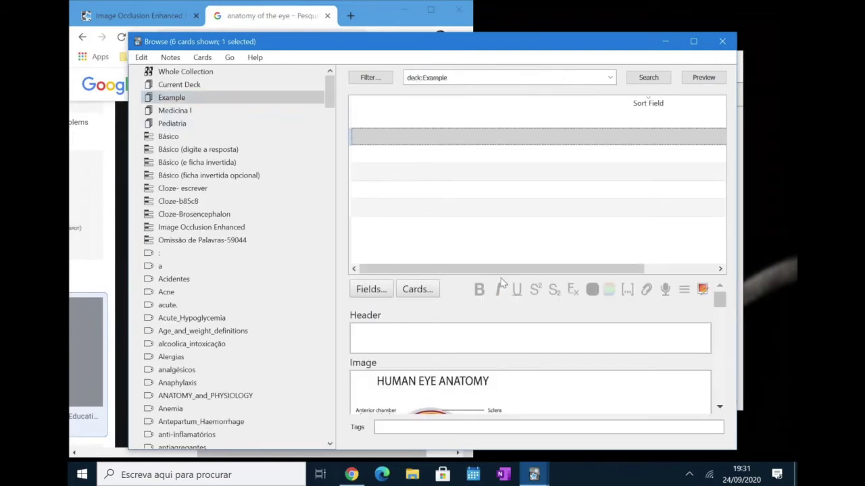
Preview a card revealing Choroid, then reopen another card's note in the occlusion editor.
click(703, 78)
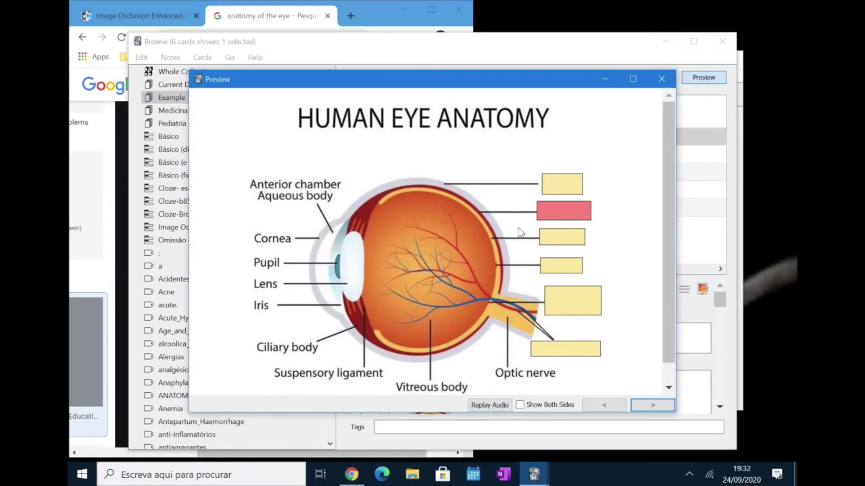
click(641, 405)
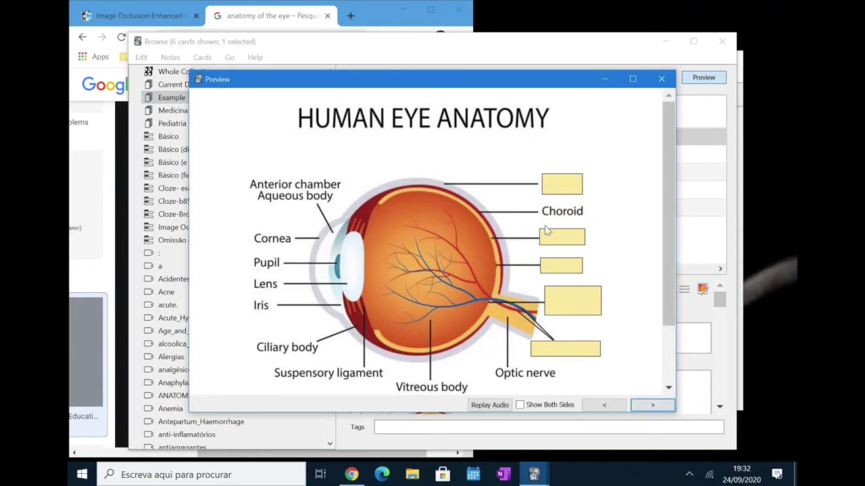
click(661, 80)
click(516, 207)
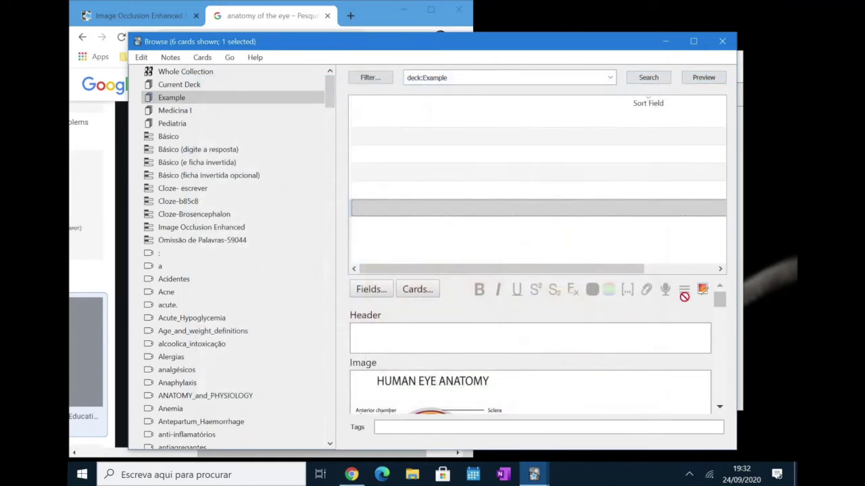
click(703, 291)
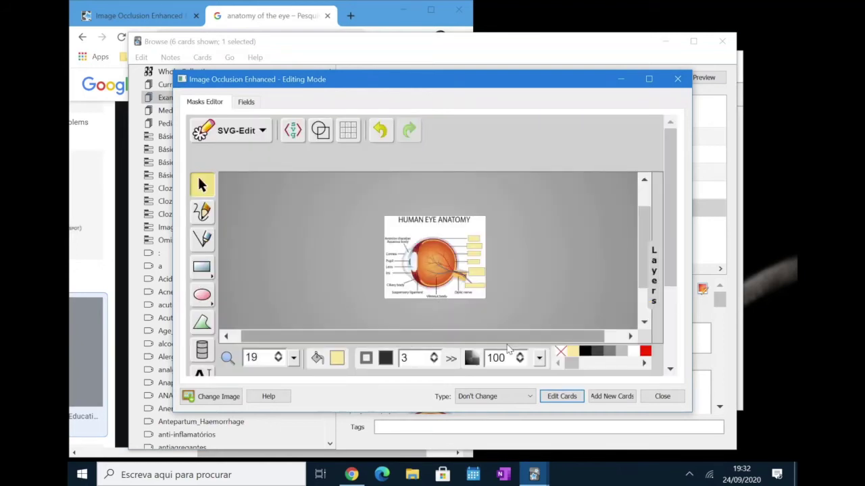
Switch the existing eye cards to Hide One, Guess One, apply the edit and preview them.
click(515, 397)
click(500, 424)
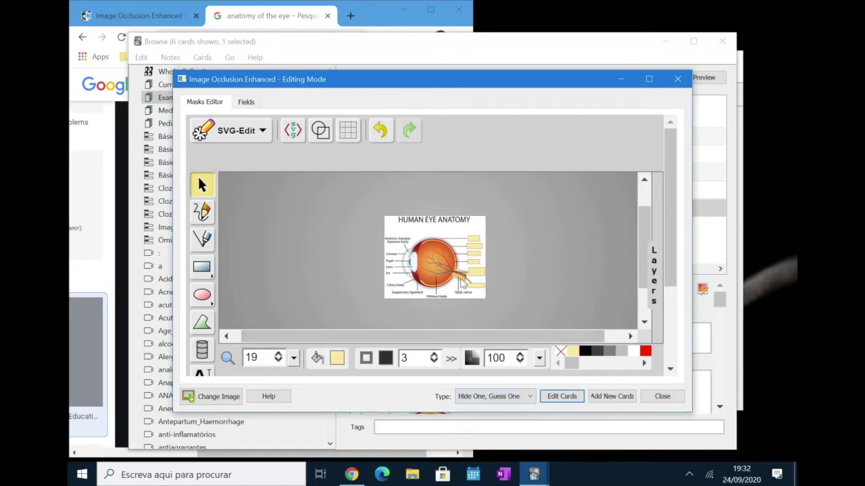
click(562, 397)
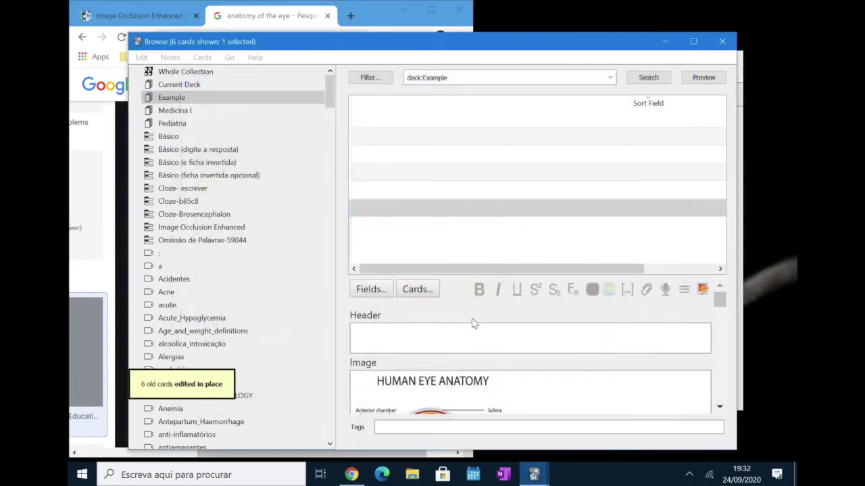
click(703, 79)
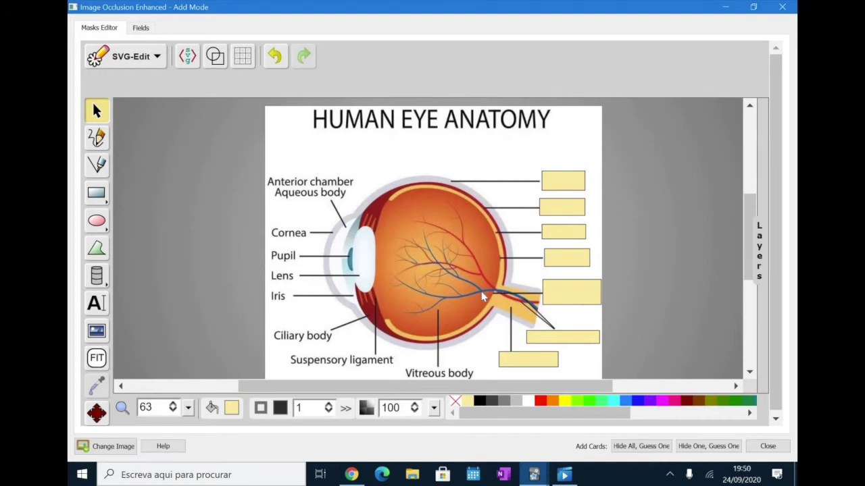
Group the Sclera, Choroid and Retina masks together with Ctrl+G.
key(ctrl+shift+m)
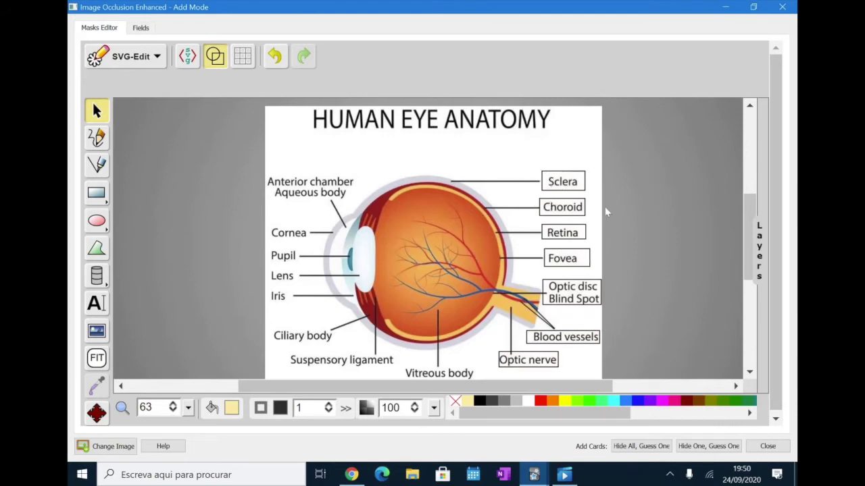
key(ctrl+shift+m)
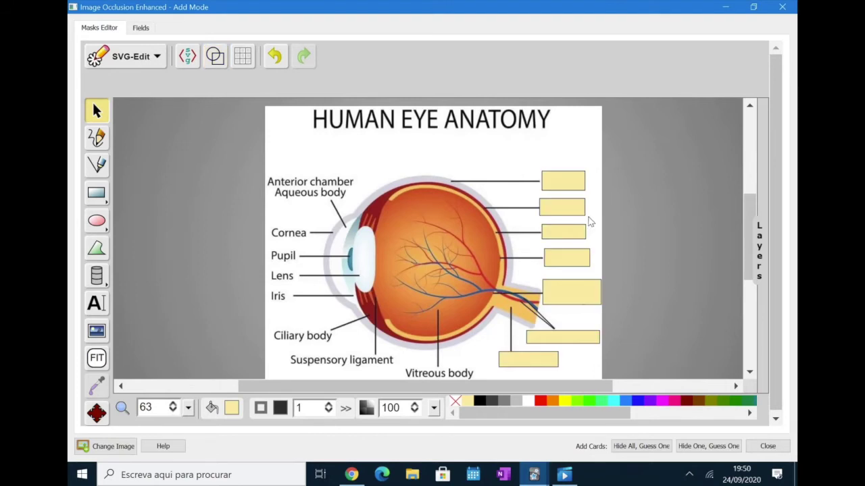
click(566, 182)
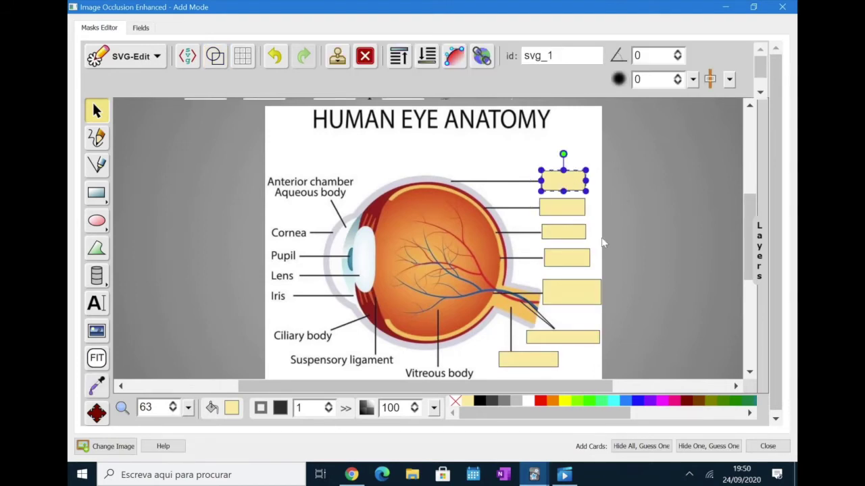
shift+click(555, 203)
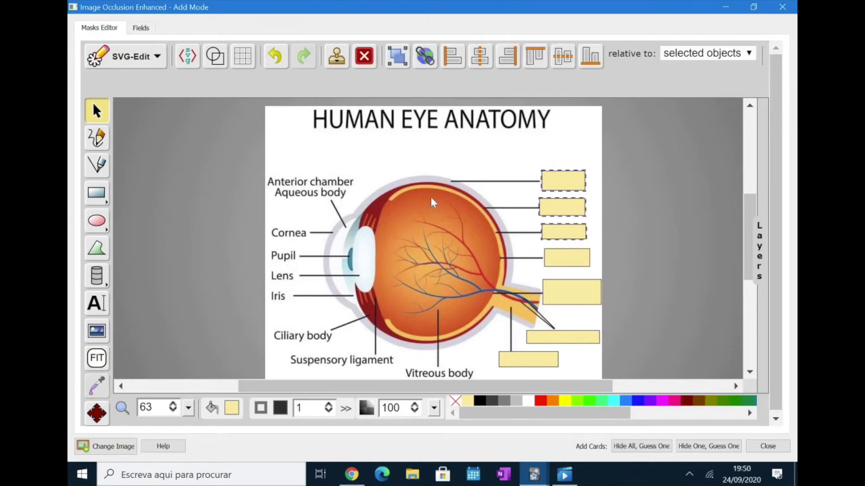
key(ctrl+g)
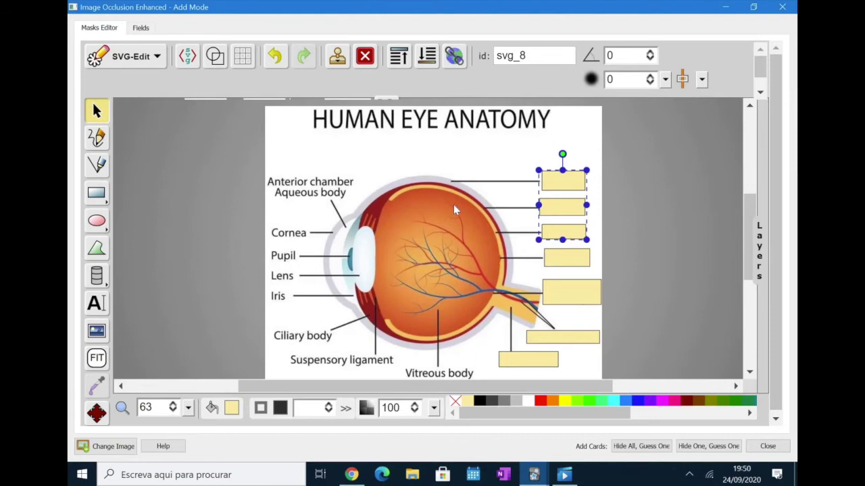
key(ctrl+shift+g)
click(466, 171)
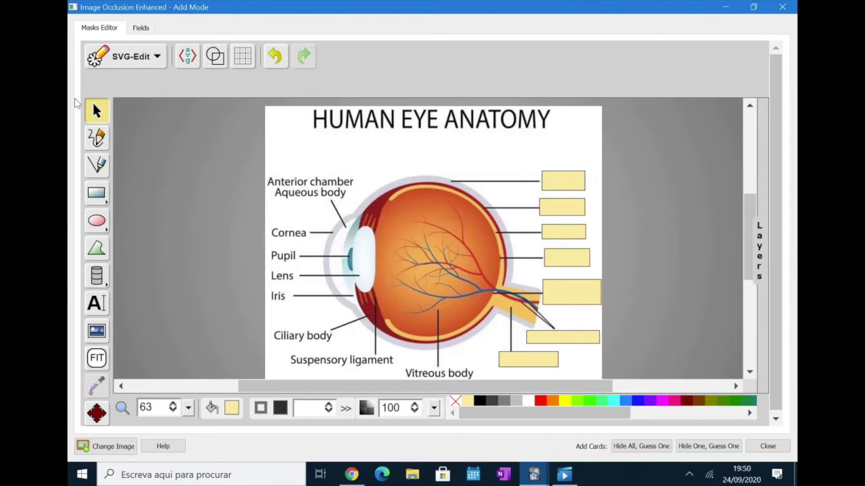
drag(517, 163, 606, 247)
key(ctrl+g)
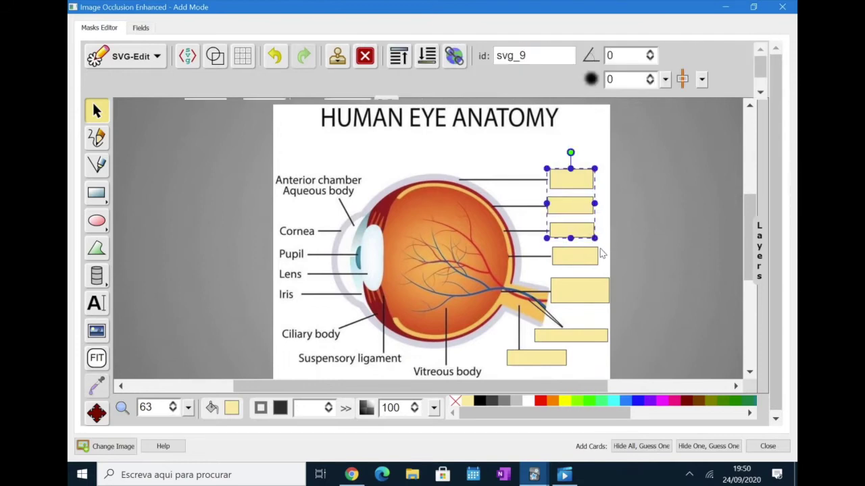
Add the Hide All, Guess One eye cards and check one in the browser preview.
click(624, 449)
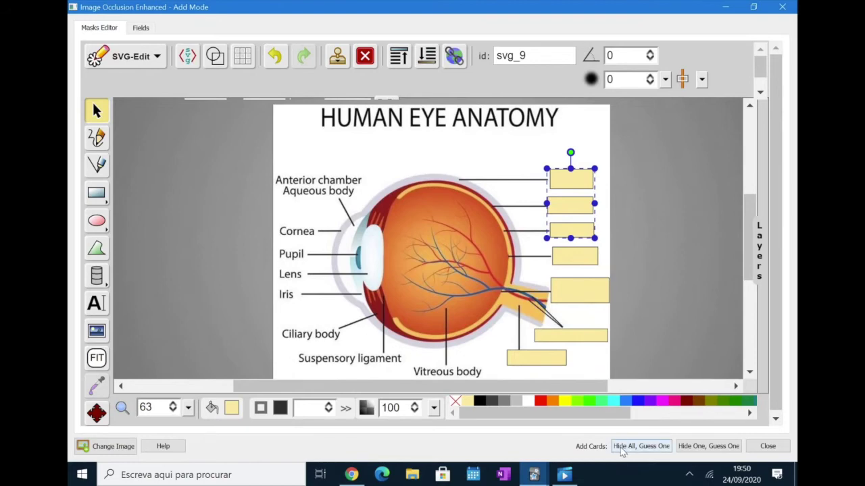
key(alt+Tab)
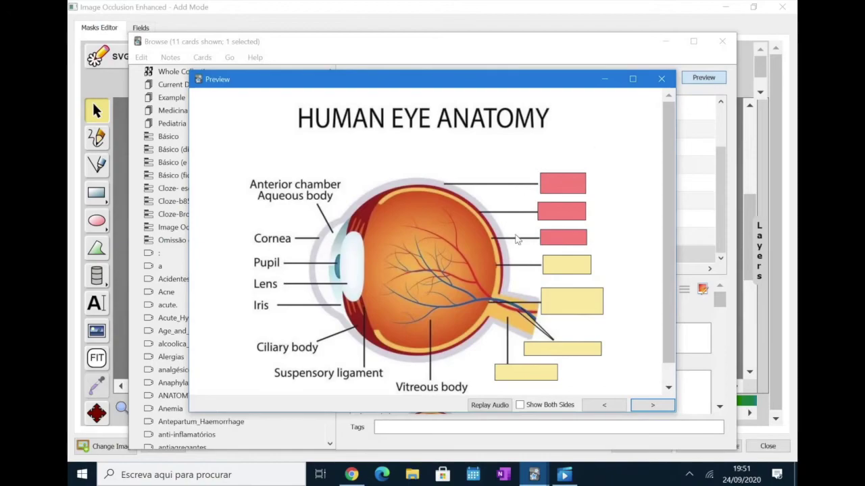
click(645, 405)
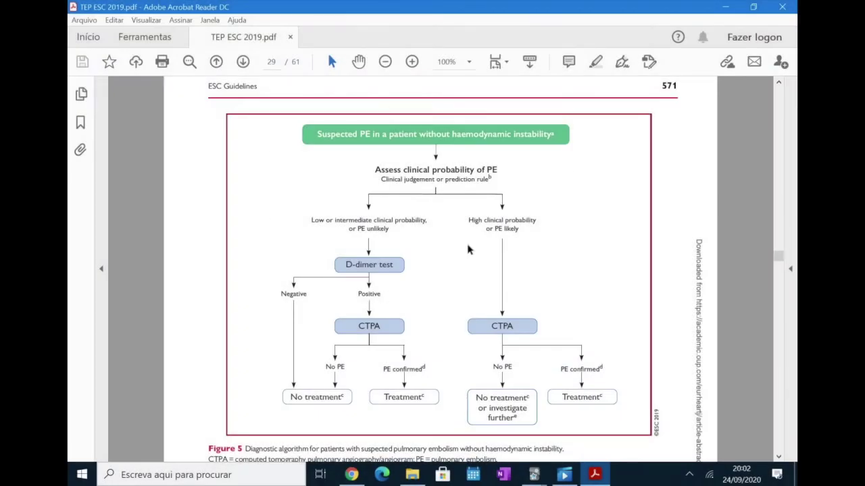
Capture the PE diagnostic flowchart from the PDF with Windows Screen snip.
right_click(482, 269)
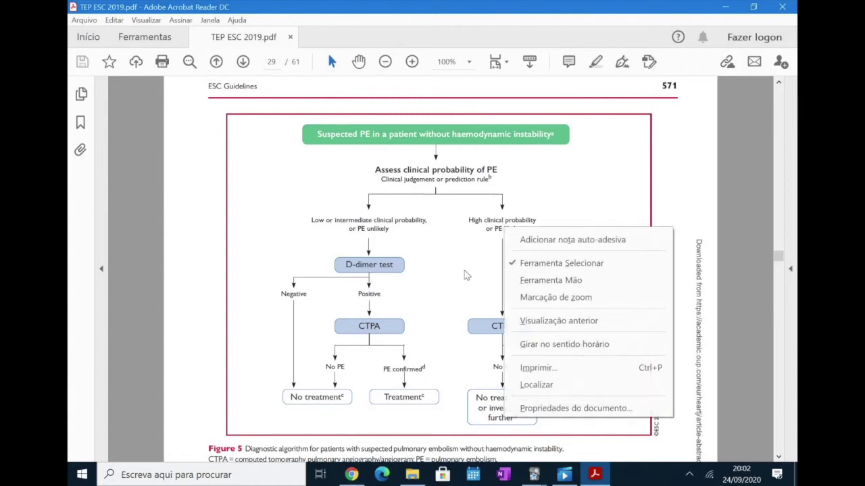
click(464, 274)
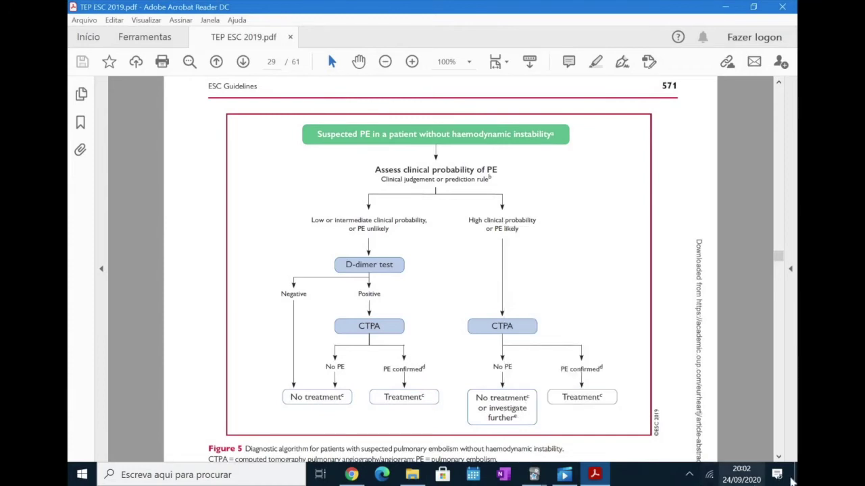
click(782, 476)
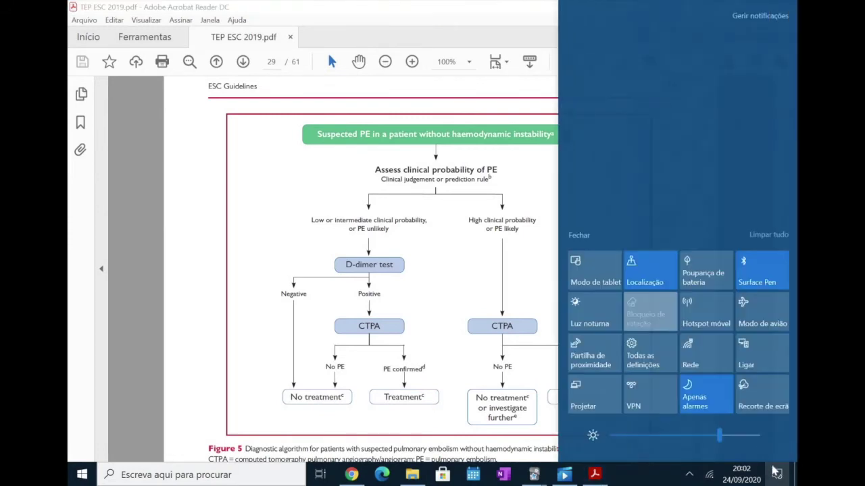
click(756, 403)
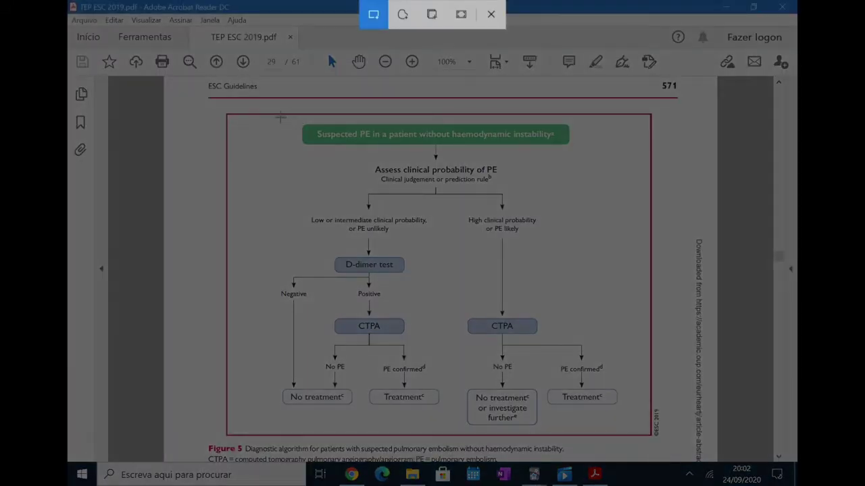
mouse_move(279, 117)
mouse_down()
mouse_move(444, 269)
mouse_move(540, 378)
mouse_move(623, 429)
mouse_up()
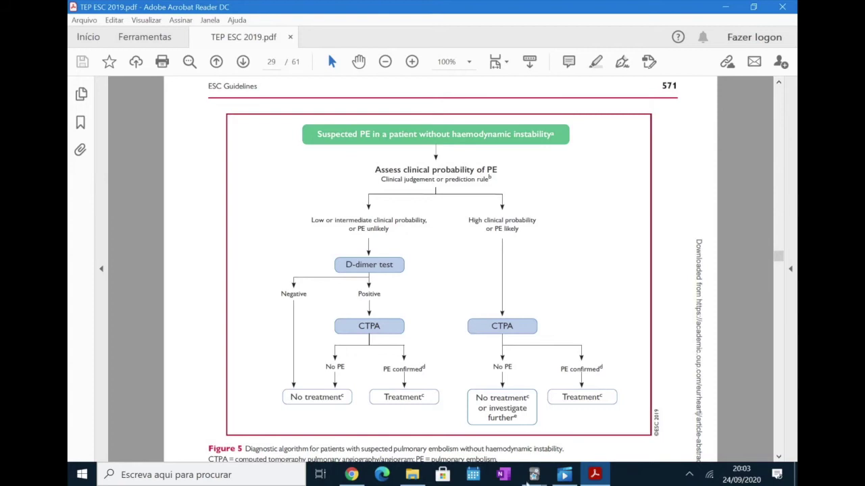
Start a new Image Occlusion note in Anki's Add window using the snip.
mouse_move(532, 477)
click(522, 415)
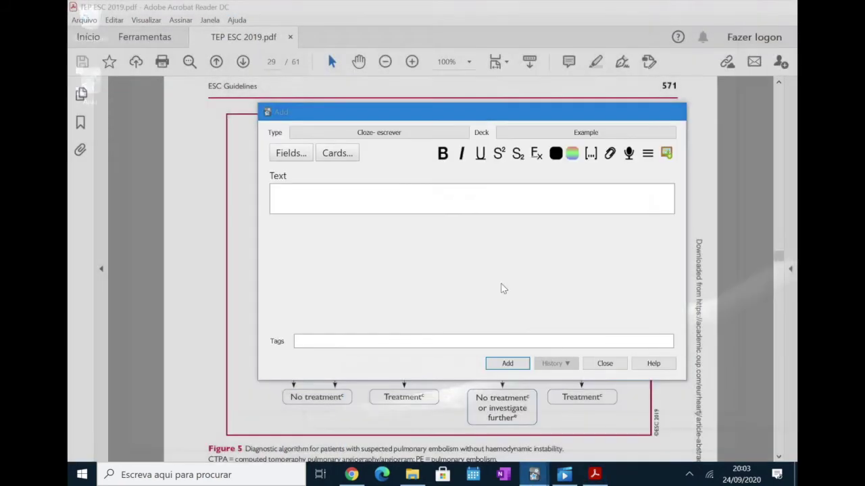
click(666, 154)
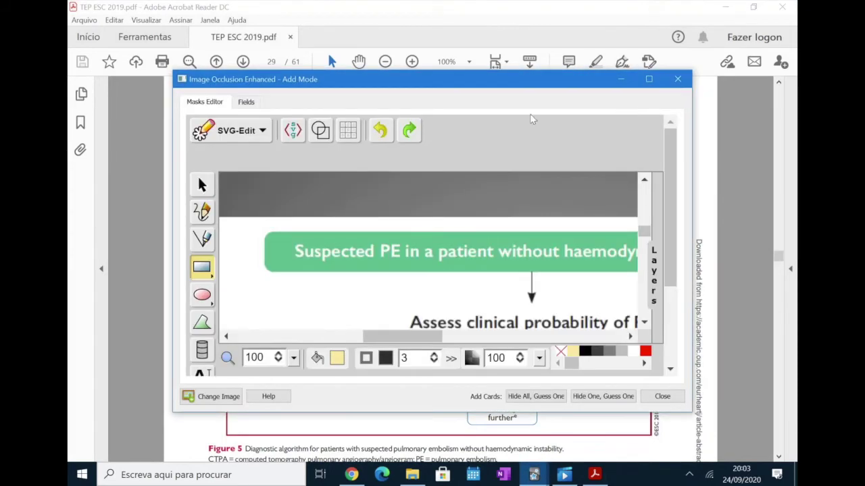
Maximize the occlusion editor and zoom the flowchart canvas to 44%.
click(648, 79)
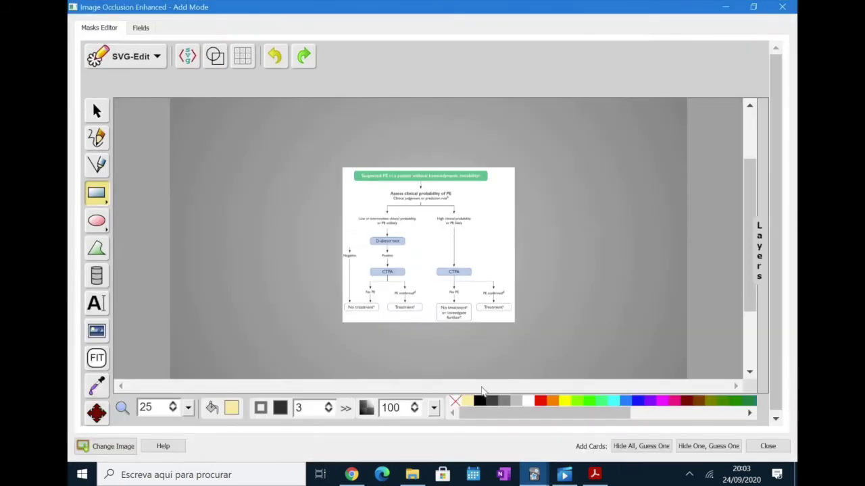
scroll(482, 390, up, 3)
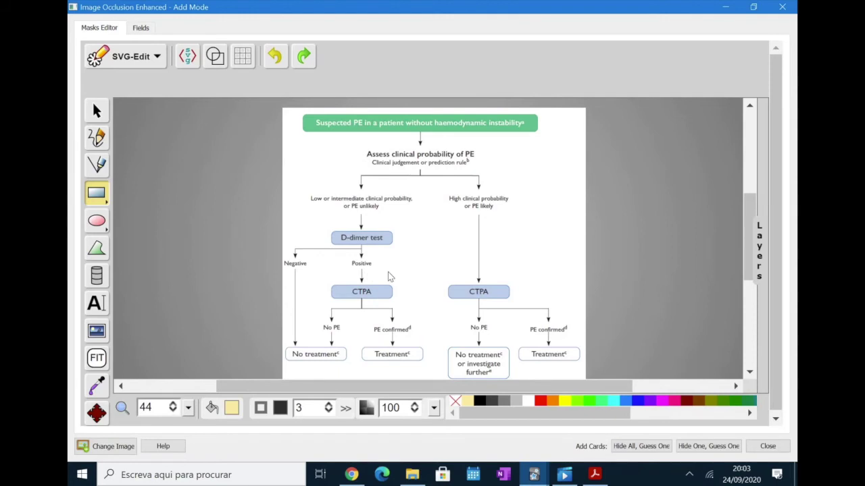
Mask the two clinical probability labels and group them together.
mouse_move(305, 190)
mouse_down()
mouse_move(395, 210)
mouse_move(463, 202)
mouse_move(515, 213)
mouse_up()
key(v)
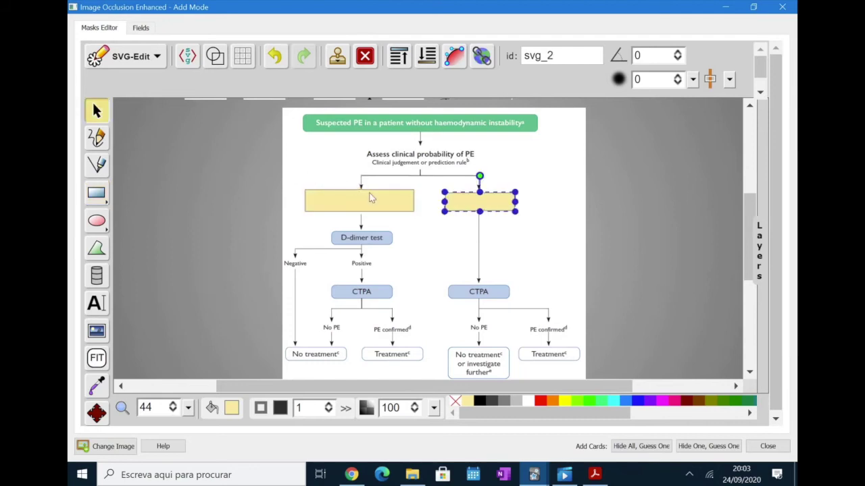
drag(335, 173, 502, 223)
key(g)
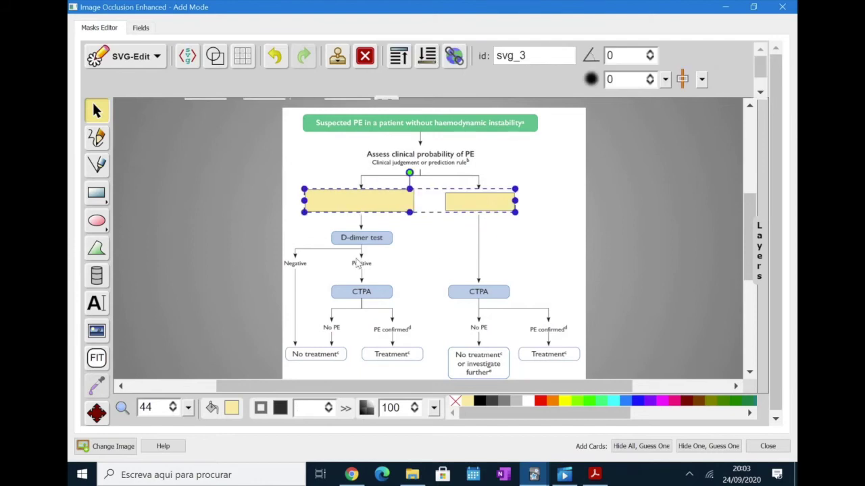
Mask the D-dimer box and the Negative and Positive labels, grouping the latter pair.
key(r)
drag(331, 230, 393, 248)
mouse_move(284, 257)
mouse_down()
mouse_move(309, 269)
mouse_move(378, 269)
mouse_up()
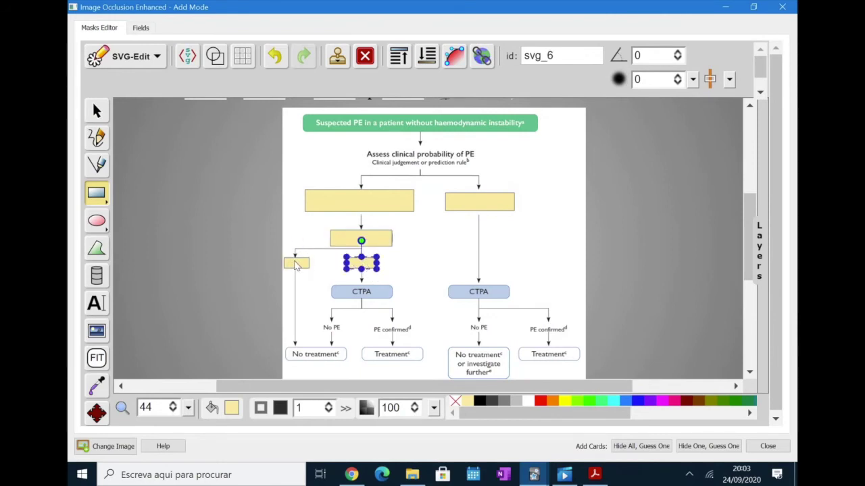
key(v)
click(297, 263)
shift+click(361, 263)
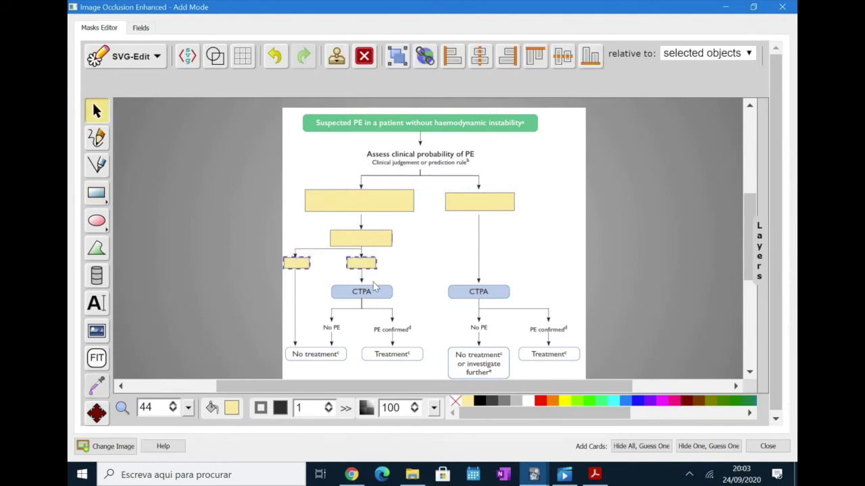
key(ctrl+g)
Mask both CTPA boxes and the left No PE and PE confirmed labels.
key(r)
mouse_move(340, 287)
mouse_down()
mouse_move(392, 300)
mouse_move(381, 296)
mouse_up()
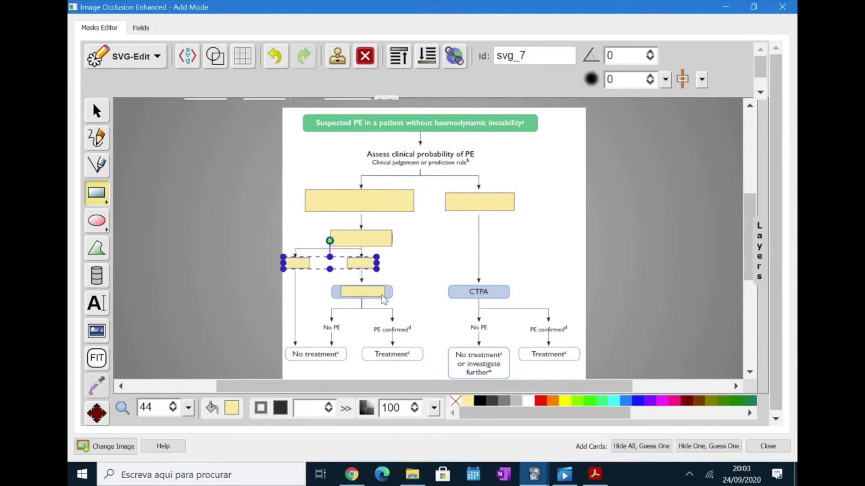
drag(463, 286, 491, 297)
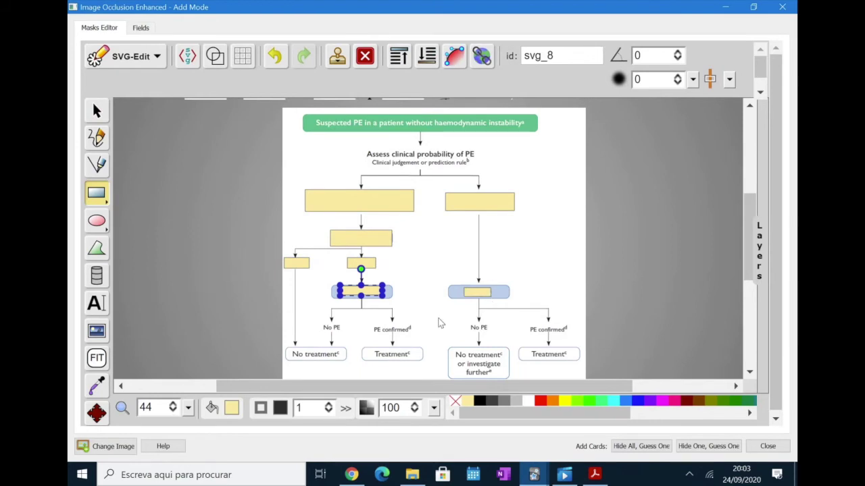
mouse_move(317, 319)
mouse_down()
mouse_move(350, 335)
mouse_move(417, 337)
mouse_up()
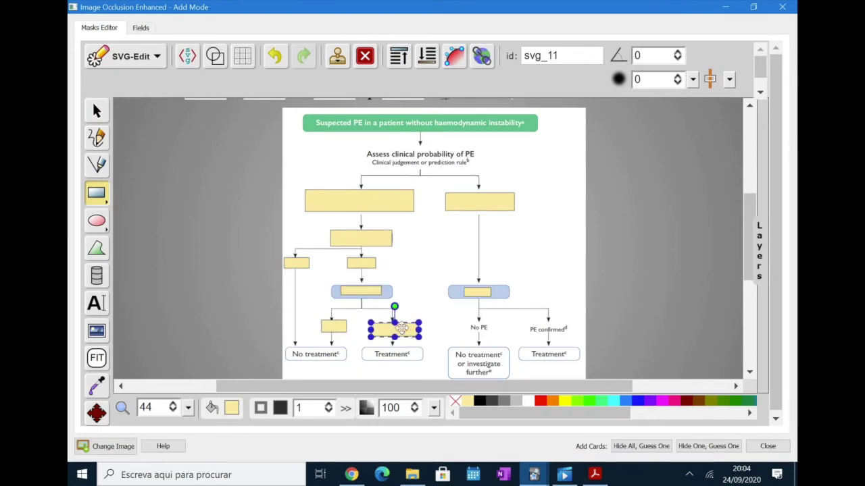
Group the No PE and PE confirmed masks, copy them over the right branch, and mask the No treatment box.
key(v)
drag(307, 309, 417, 336)
key(ctrl+g)
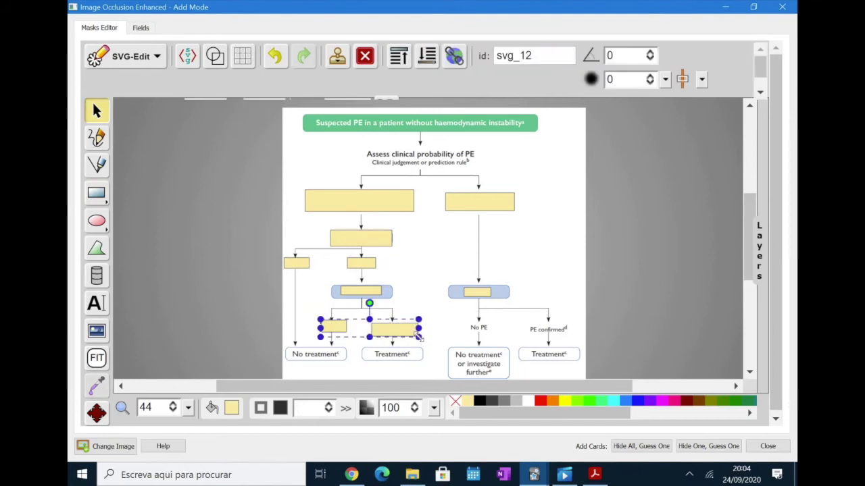
key(ctrl+d)
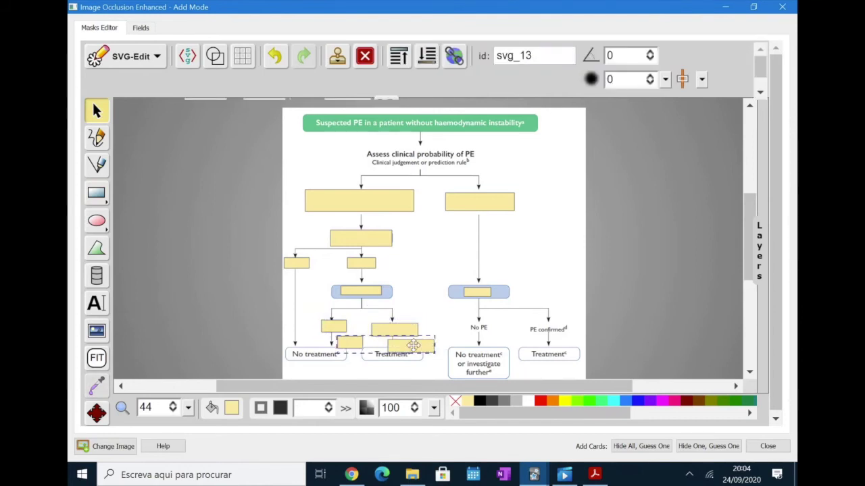
drag(414, 345, 545, 329)
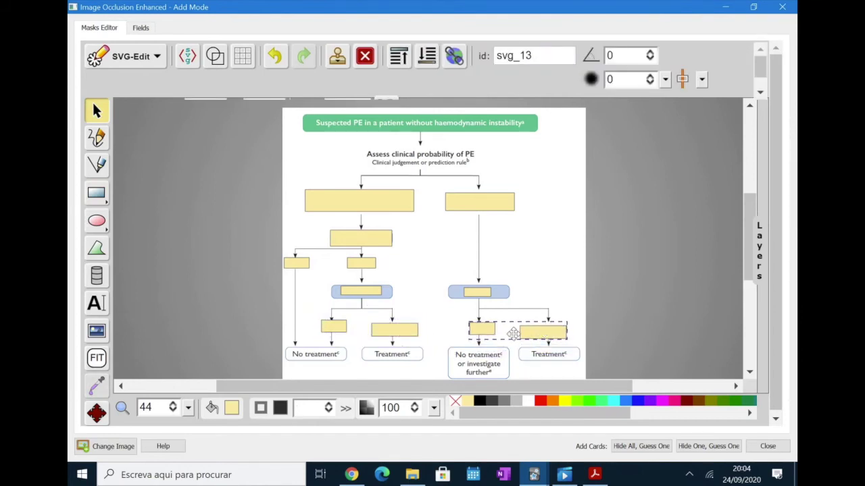
click(411, 329)
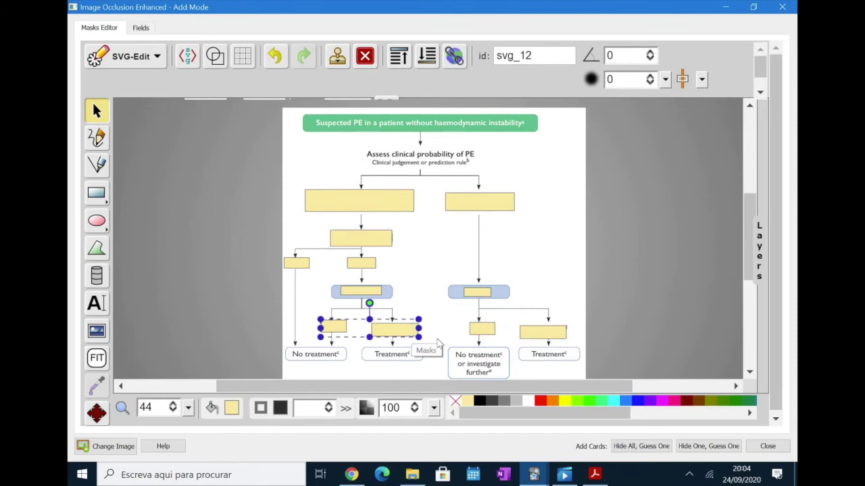
key(r)
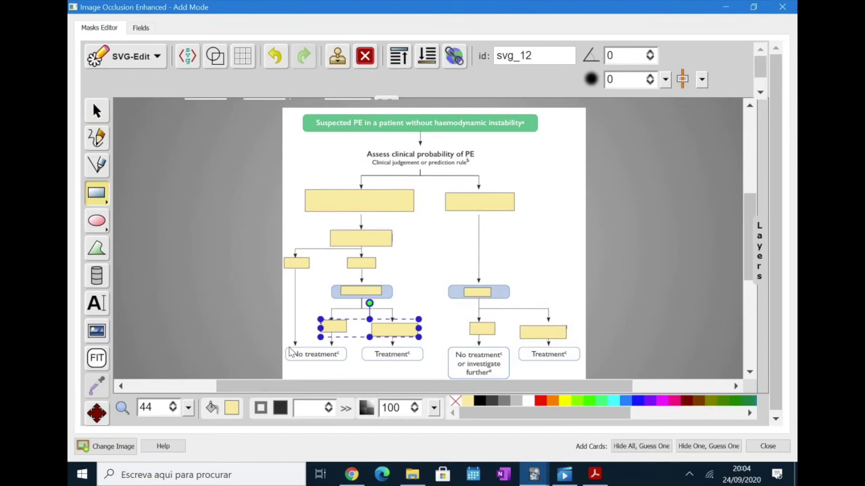
mouse_move(288, 347)
mouse_down()
mouse_move(345, 362)
mouse_move(416, 362)
mouse_up()
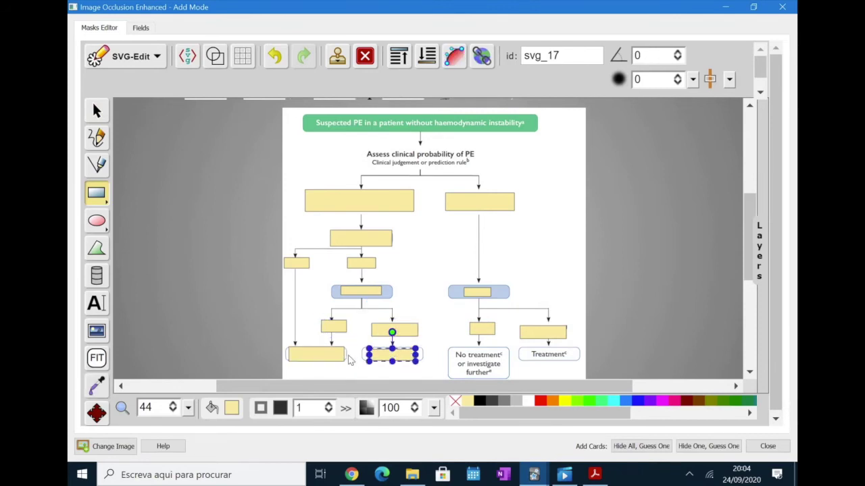
Group the two bottom-left masks and place a taller duplicate over the bottom-right outcome boxes.
key(v)
drag(418, 317, 343, 379)
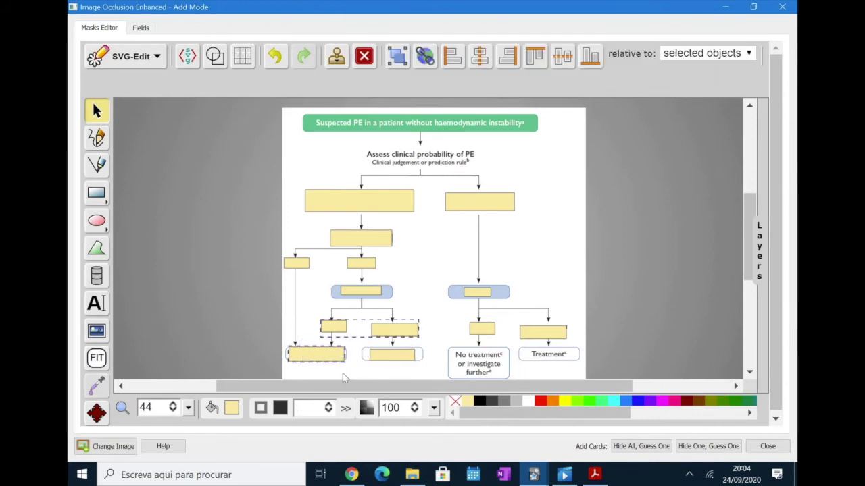
click(314, 360)
shift+click(380, 355)
key(ctrl+g)
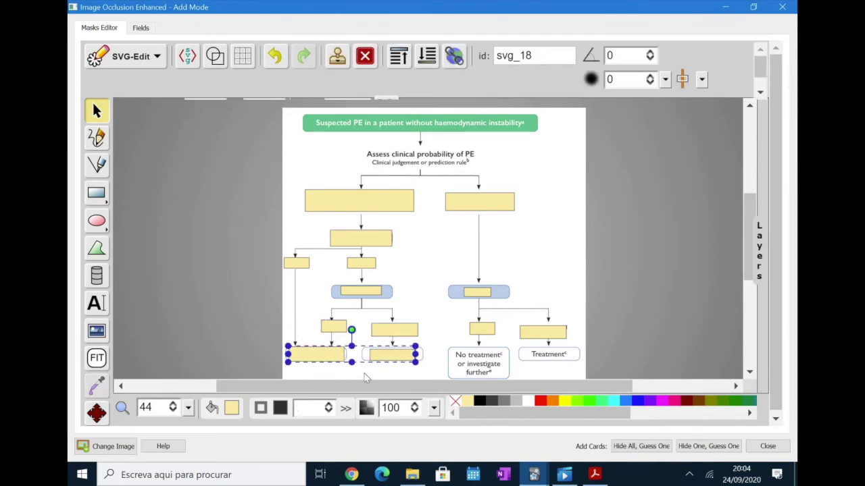
key(ctrl+d)
drag(401, 361, 557, 356)
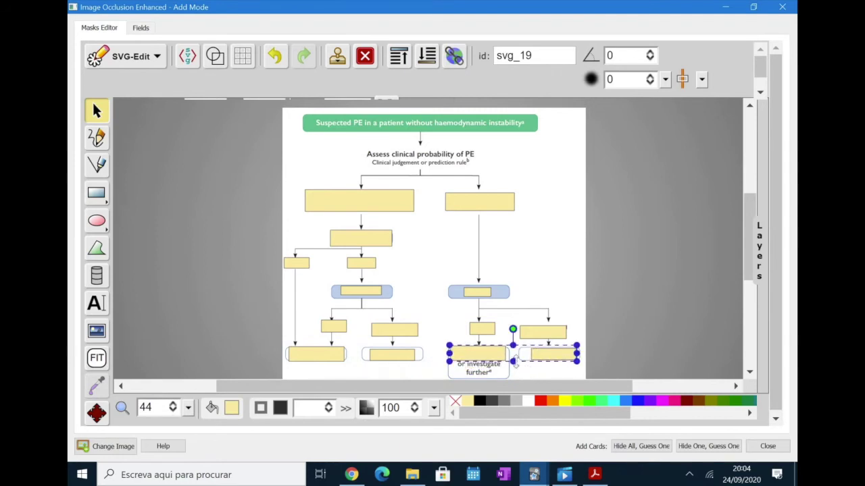
drag(511, 373, 512, 376)
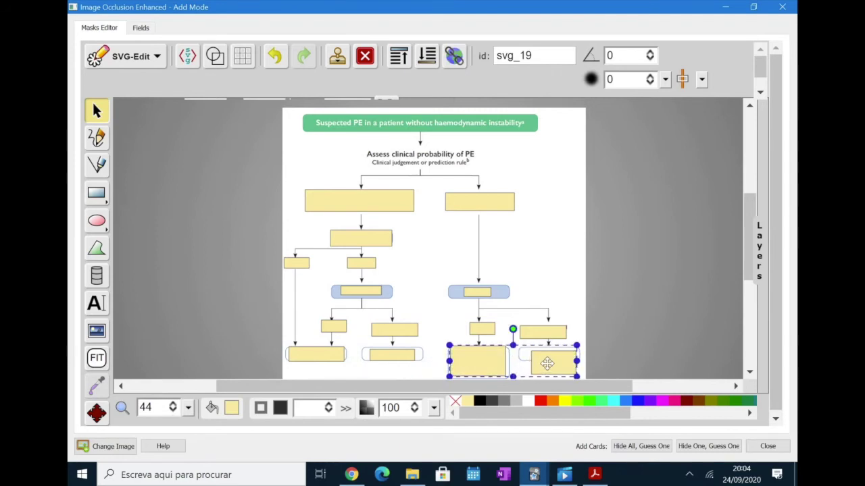
Ungroup the copy, shorten the right mask to fit the Treatment box, and regroup the pair.
key(ctrl+shift+g)
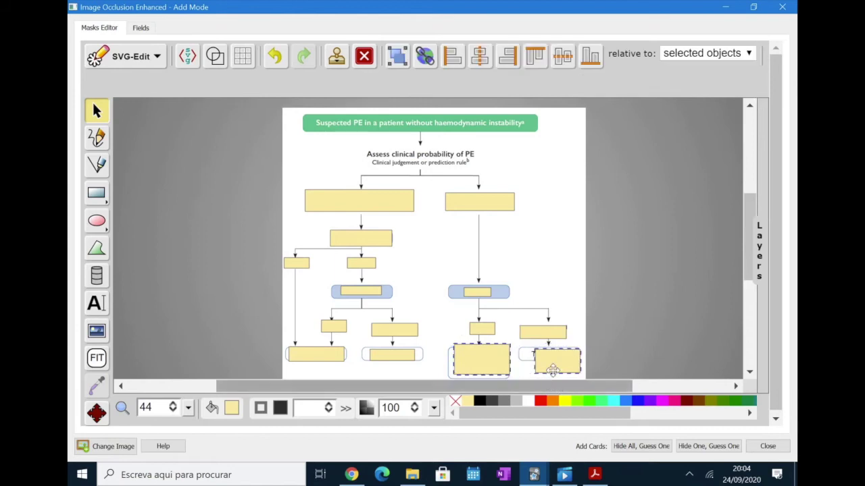
click(524, 371)
click(544, 358)
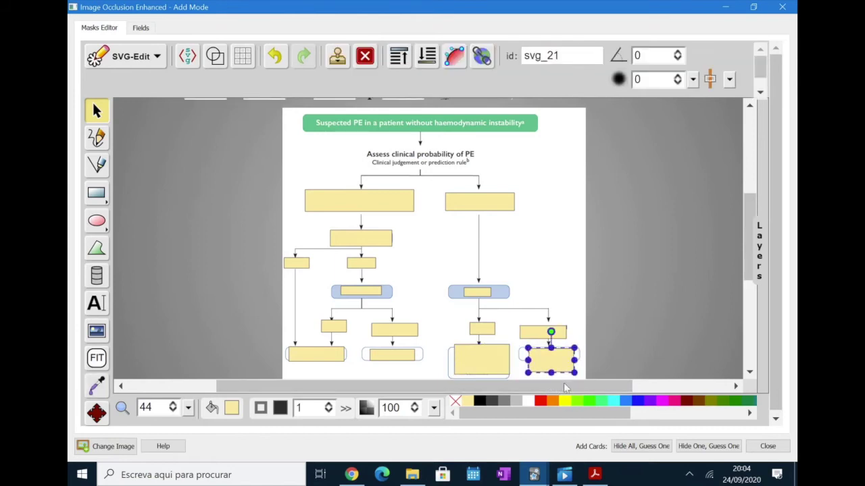
drag(551, 376, 551, 359)
click(497, 358)
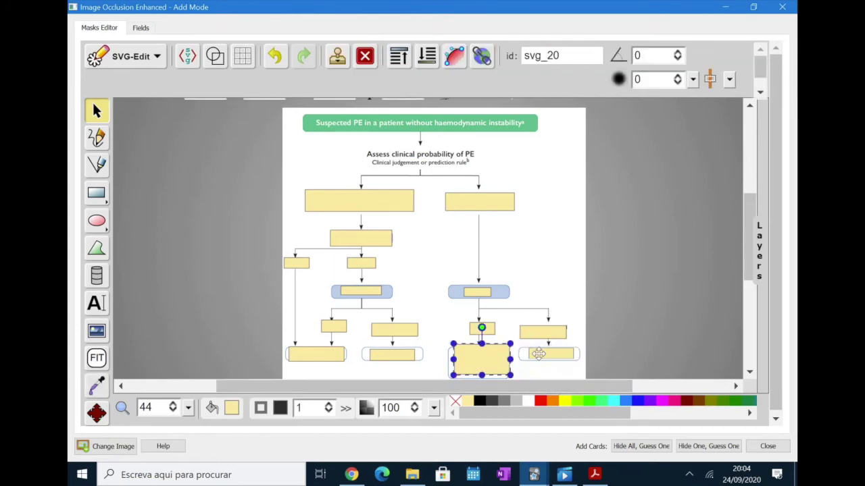
shift+click(540, 354)
key(ctrl+g)
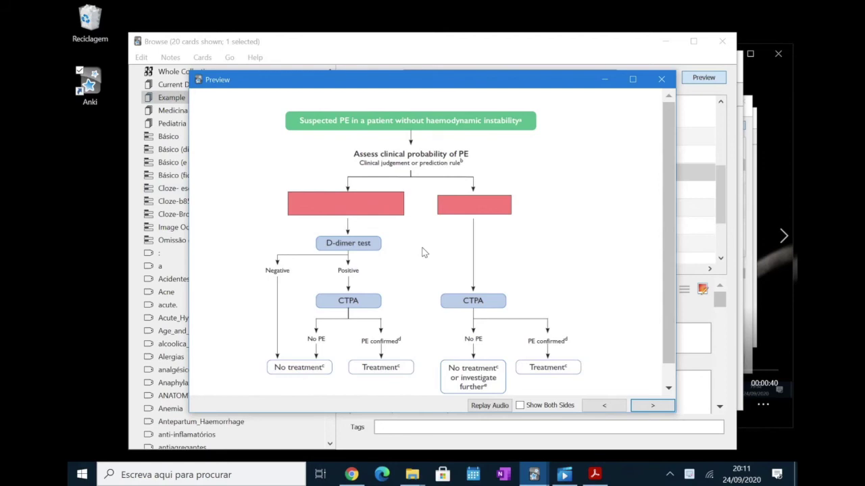
Step through each occlusion card in the preview, revealing answers such as the hidden CTPA label.
click(650, 405)
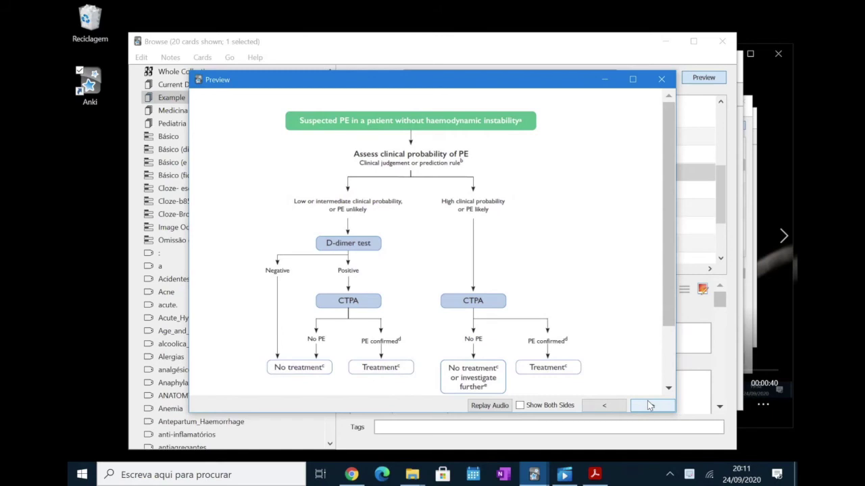
click(650, 405)
click(650, 406)
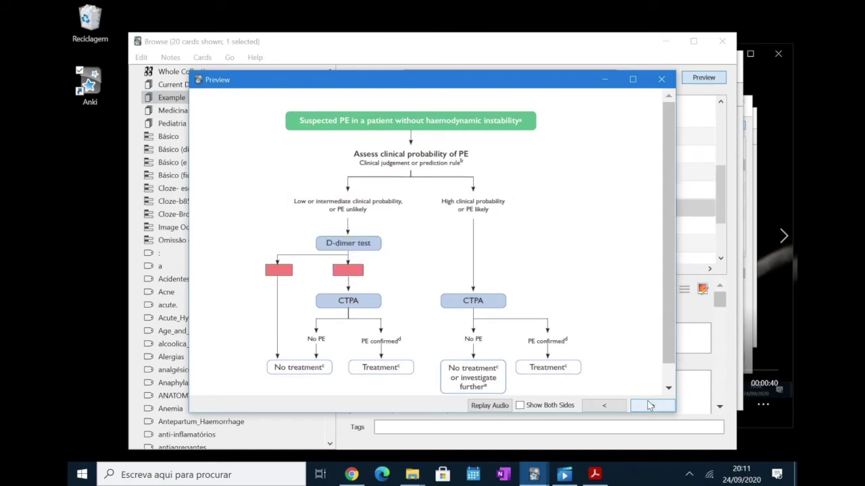
click(650, 405)
click(650, 405)
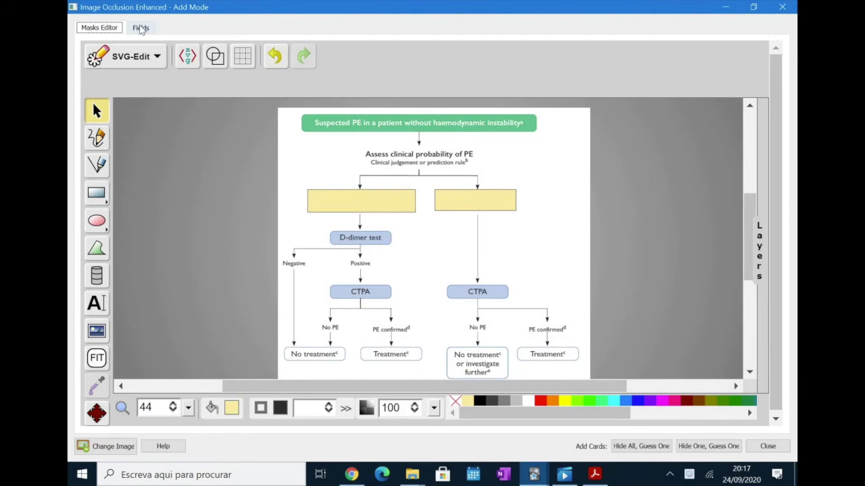
Fill in Header, Footer, Remarks, Sources (ESC Guidelines) and Extra, then add as Hide One, Guess One.
click(140, 29)
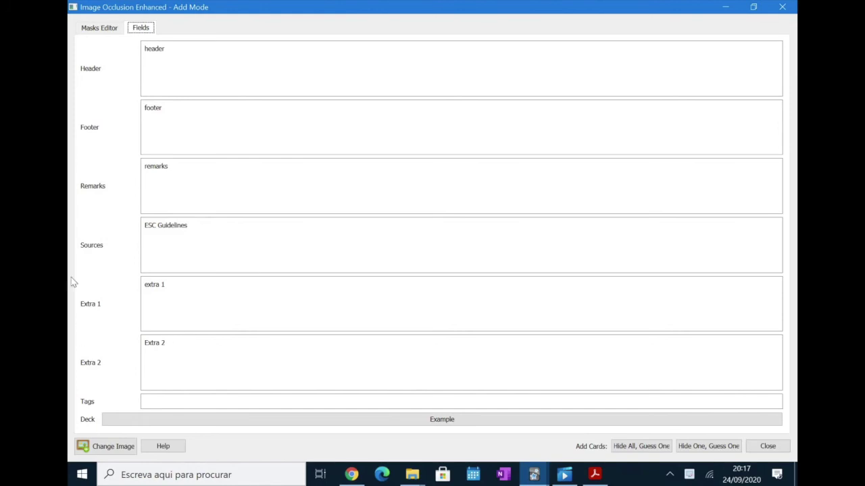
click(698, 452)
Open the card browser from the main Anki window and preview the newly added card.
mouse_move(533, 475)
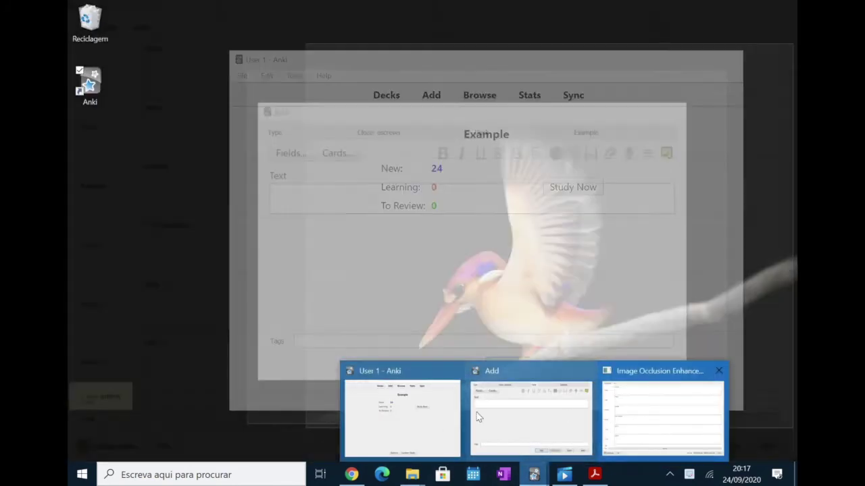
click(446, 426)
click(479, 95)
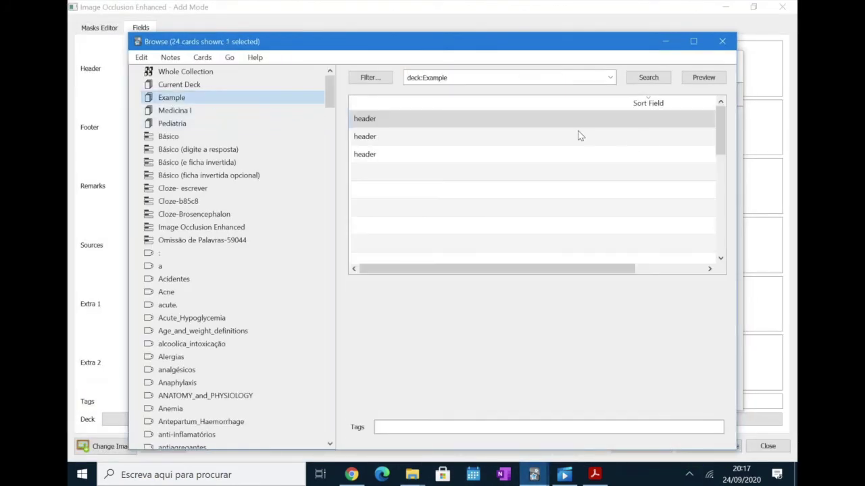
click(703, 77)
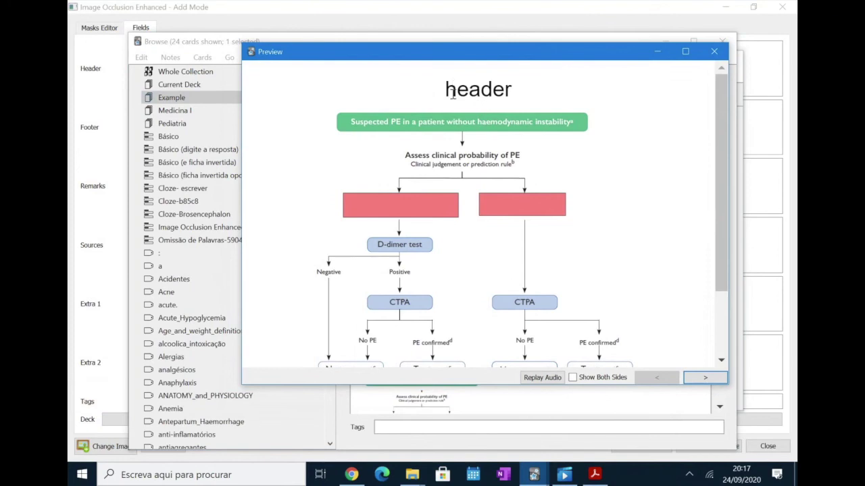
Check the card's header and footer text in the preview, then reveal its answer side.
drag(445, 91, 524, 93)
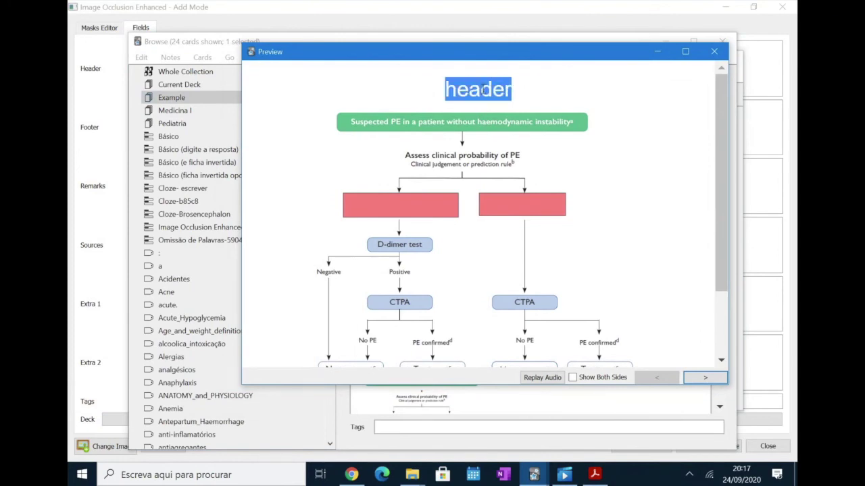
click(407, 162)
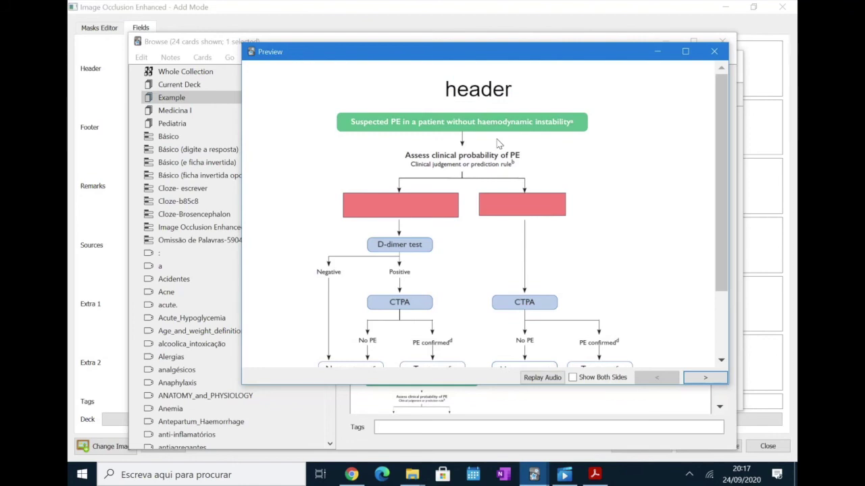
drag(549, 98, 445, 89)
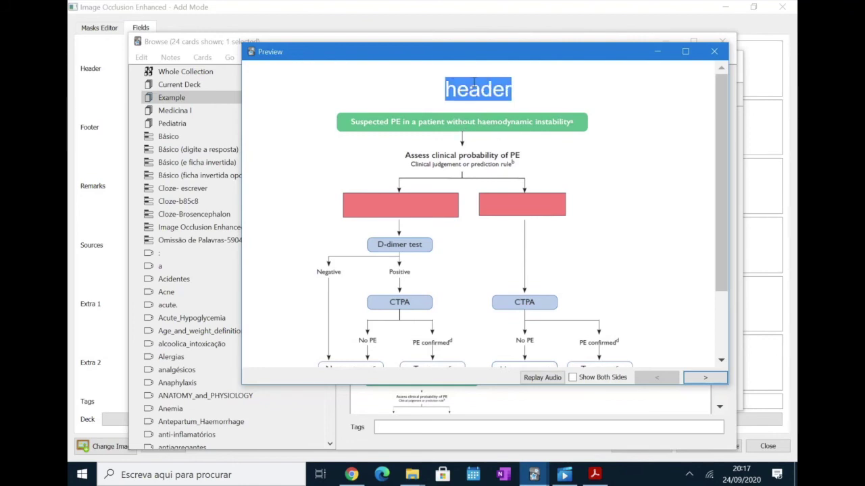
click(550, 92)
drag(550, 93, 445, 89)
click(701, 181)
scroll(725, 233, down, 1)
scroll(725, 233, down, 4)
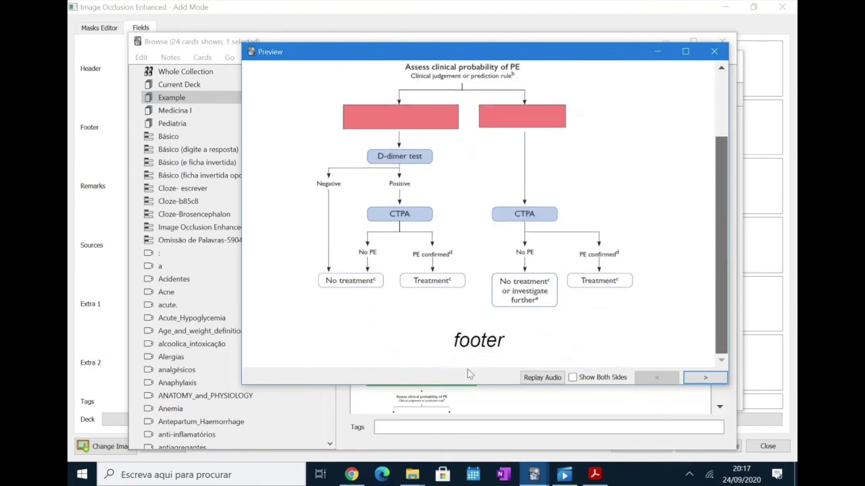
drag(452, 341, 515, 345)
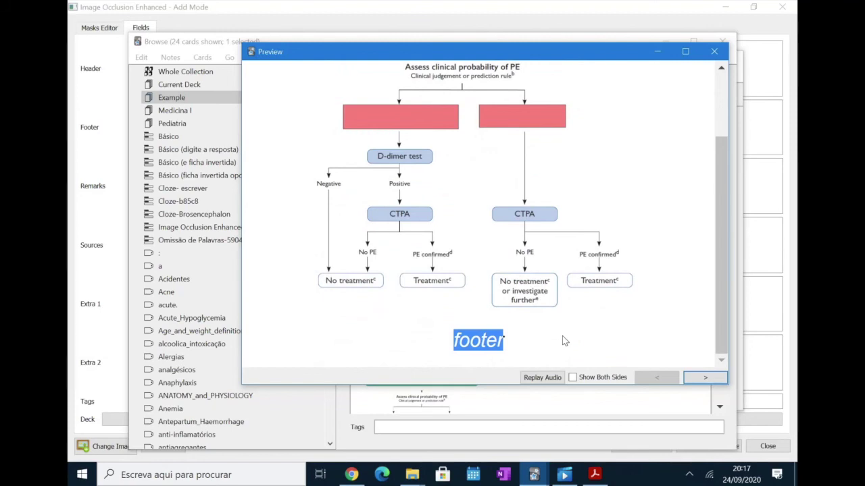
mouse_move(719, 230)
mouse_down()
mouse_move(721, 172)
mouse_move(717, 221)
mouse_up()
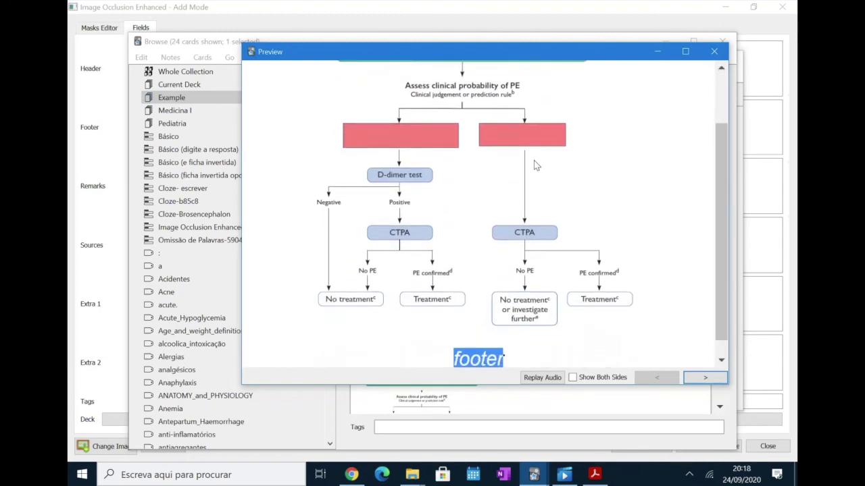
click(490, 362)
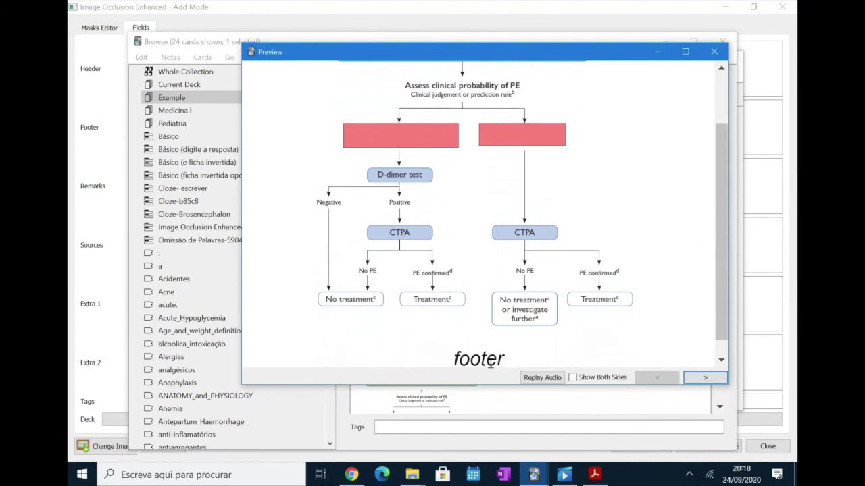
click(705, 377)
Scroll the answer side to review Remarks, the ESC Guidelines source, Extra 1 (123) and Extra 2 (43435).
scroll(723, 209, down, 5)
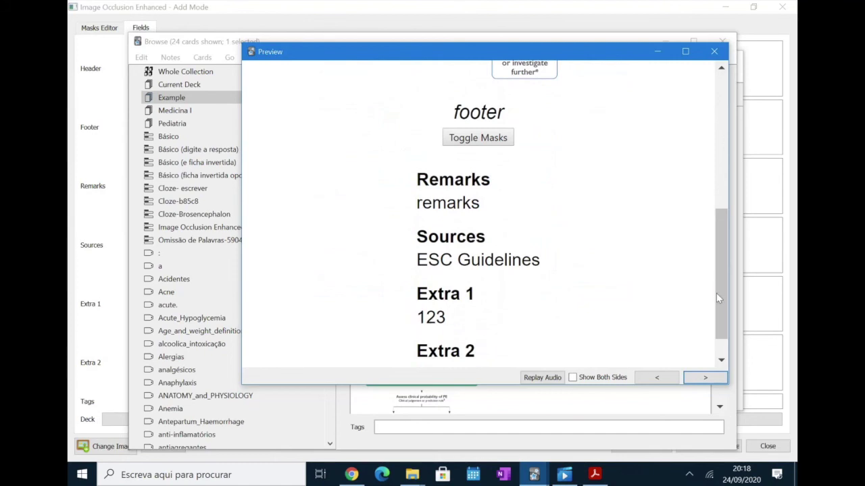
scroll(717, 293, down, 2)
scroll(735, 203, up, 6)
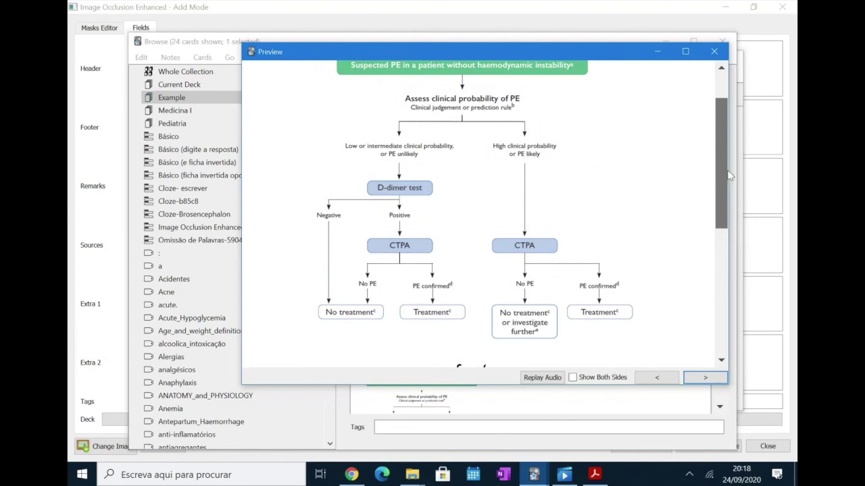
scroll(487, 146, down, 5)
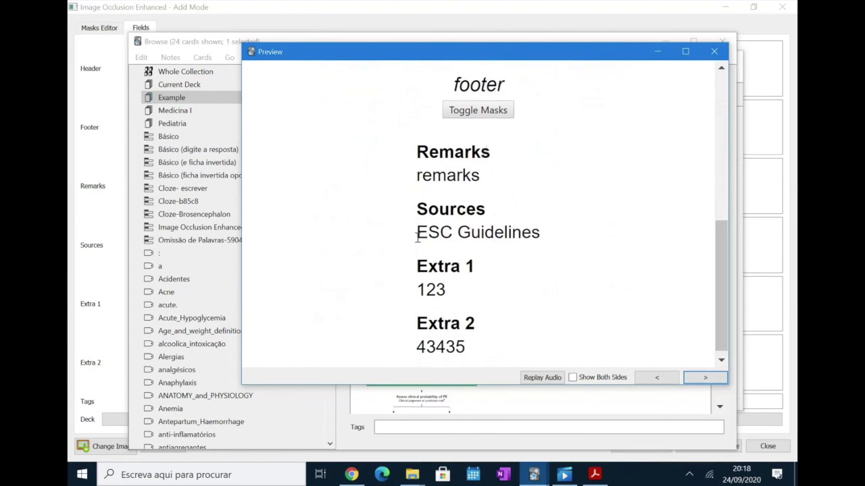
drag(419, 232, 533, 236)
click(480, 249)
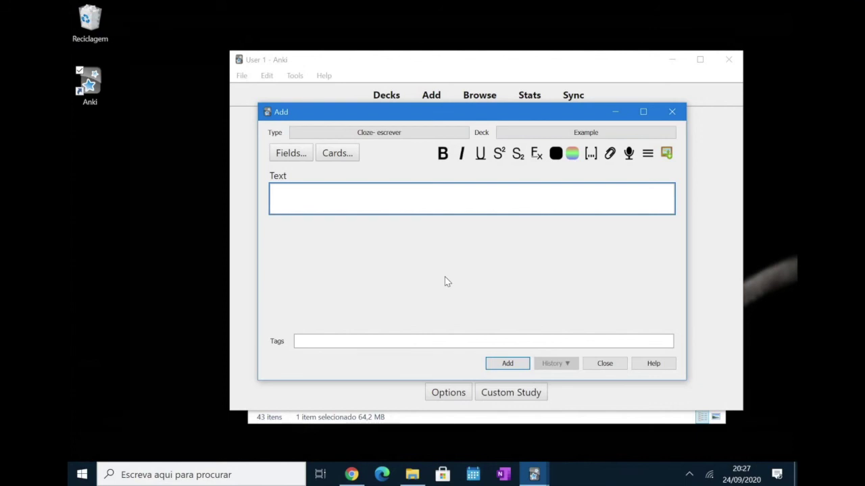
Enter the tag Tag_1 on the new note and return focus to the Text field.
click(363, 340)
text(Tag_1)
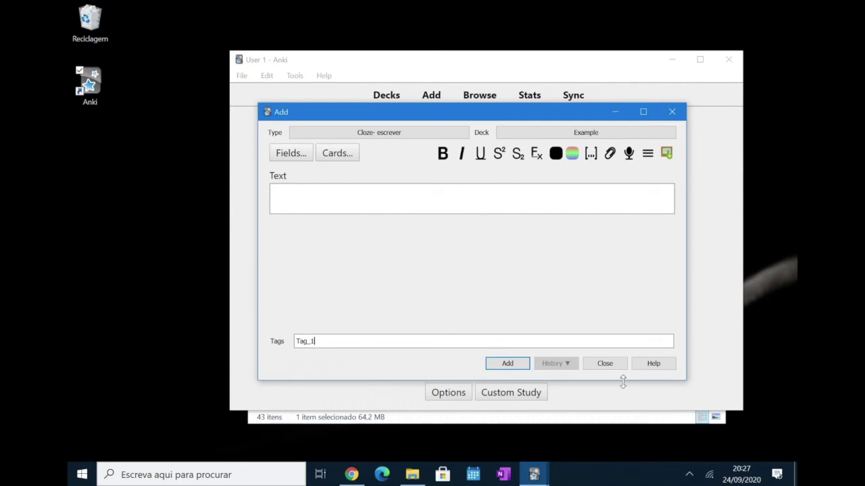
double_click(298, 338)
click(329, 342)
click(642, 205)
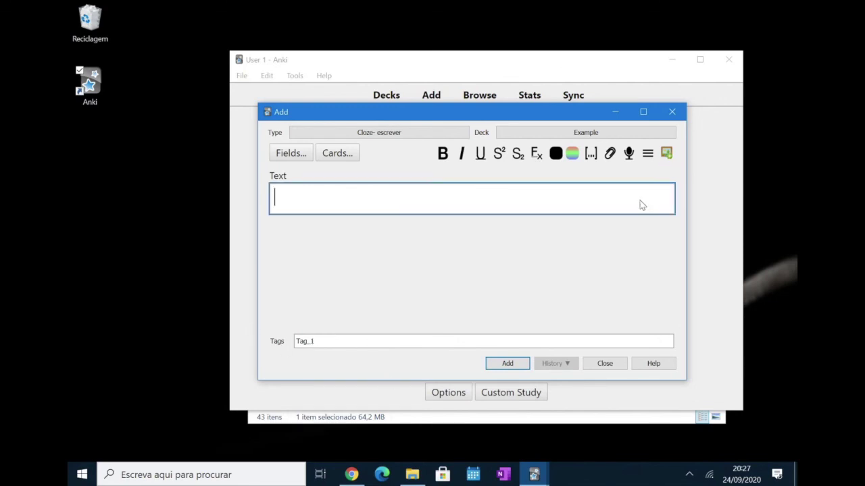
Start a new Image Occlusion note with F3 so the Select an Image dialog appears.
key(F3)
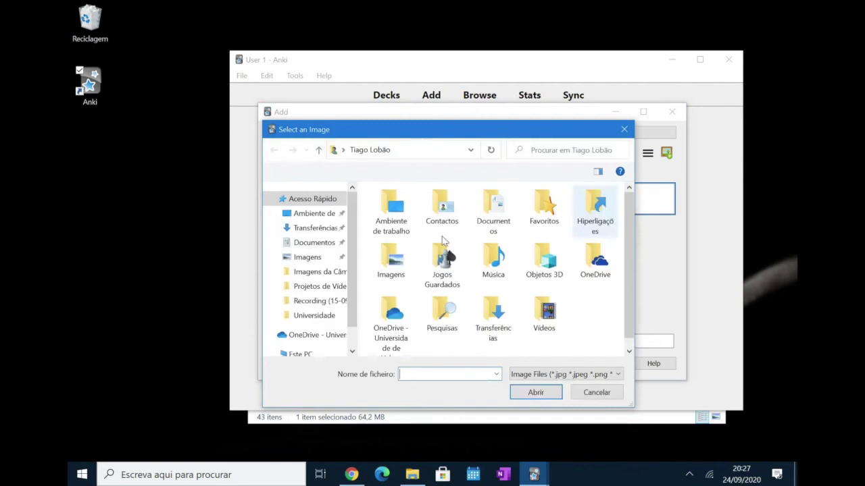